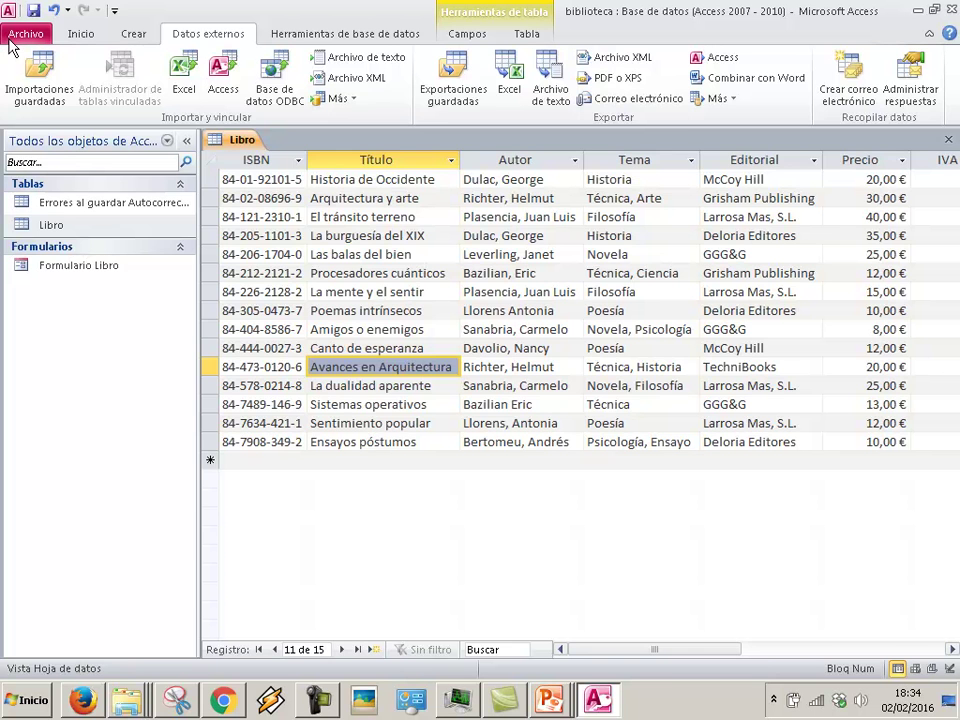
Step: Create a blank database named biblioteca2, saving the design changes to the Libro table of the open database
click(26, 38)
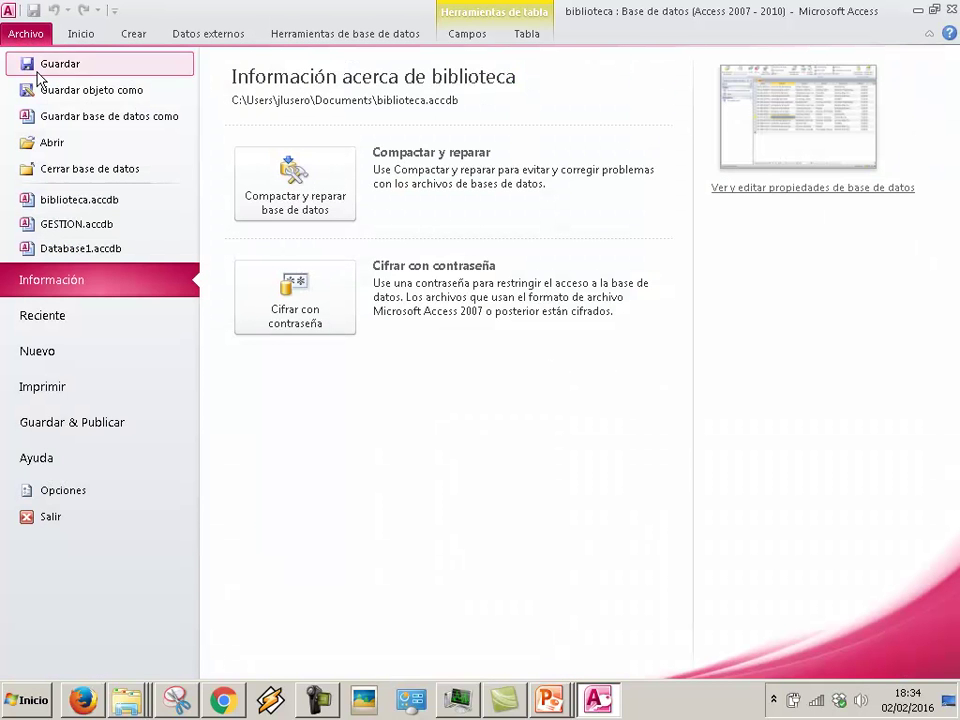
click(72, 357)
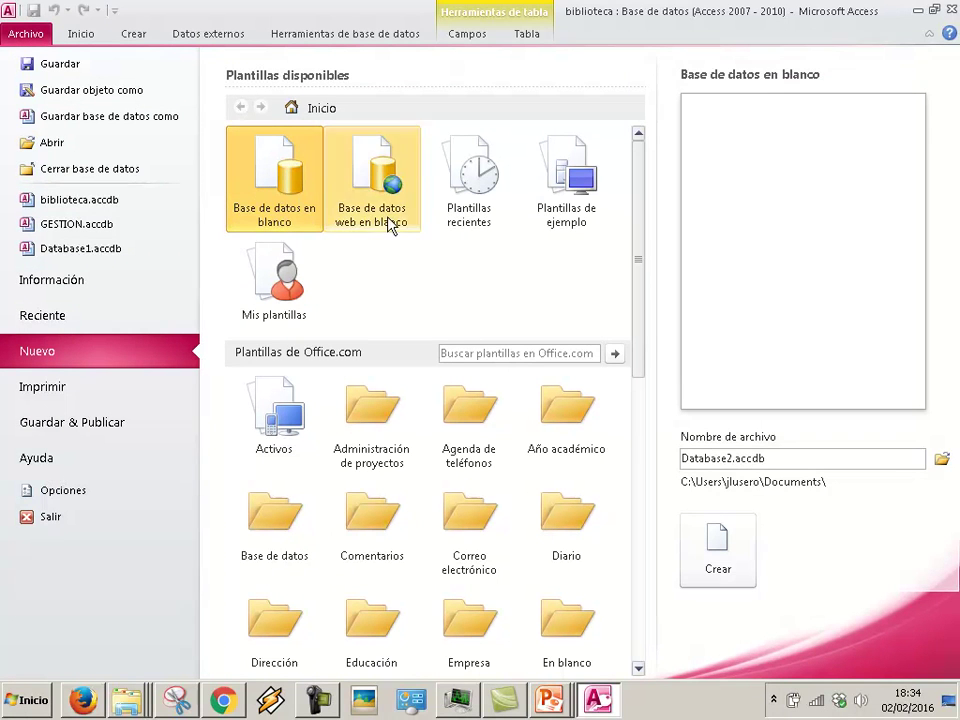
click(801, 460)
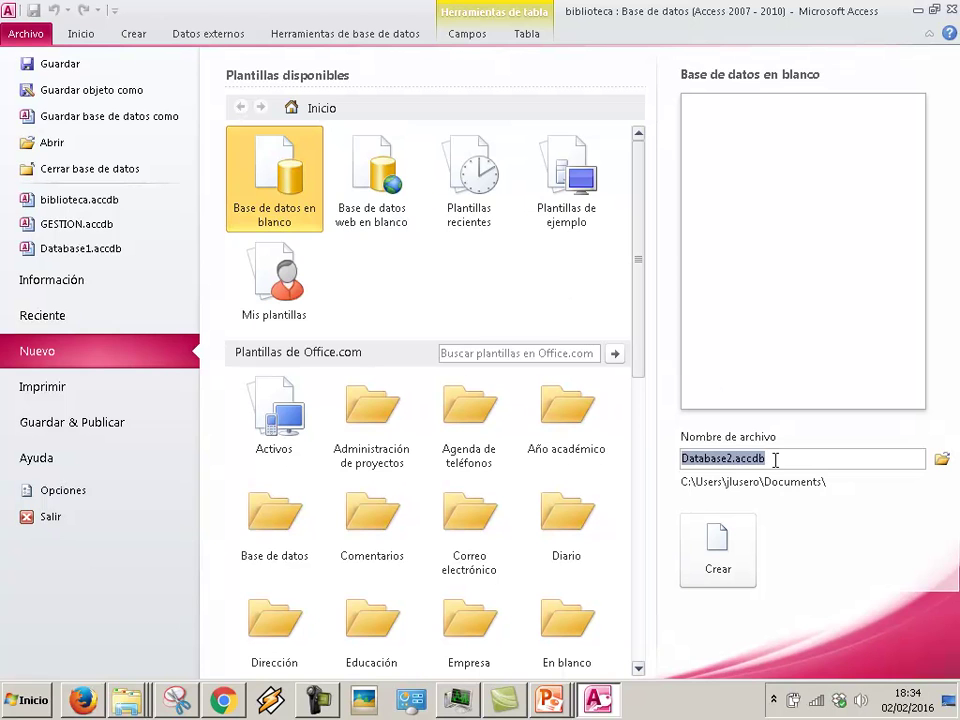
text(bibl)
key(Return)
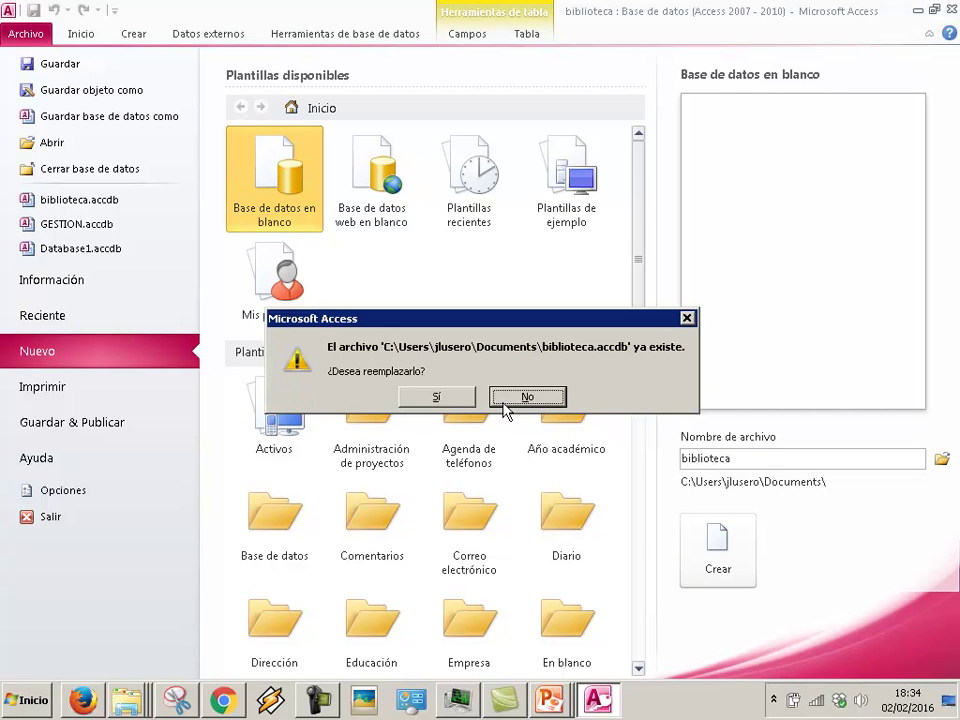
click(503, 397)
click(772, 457)
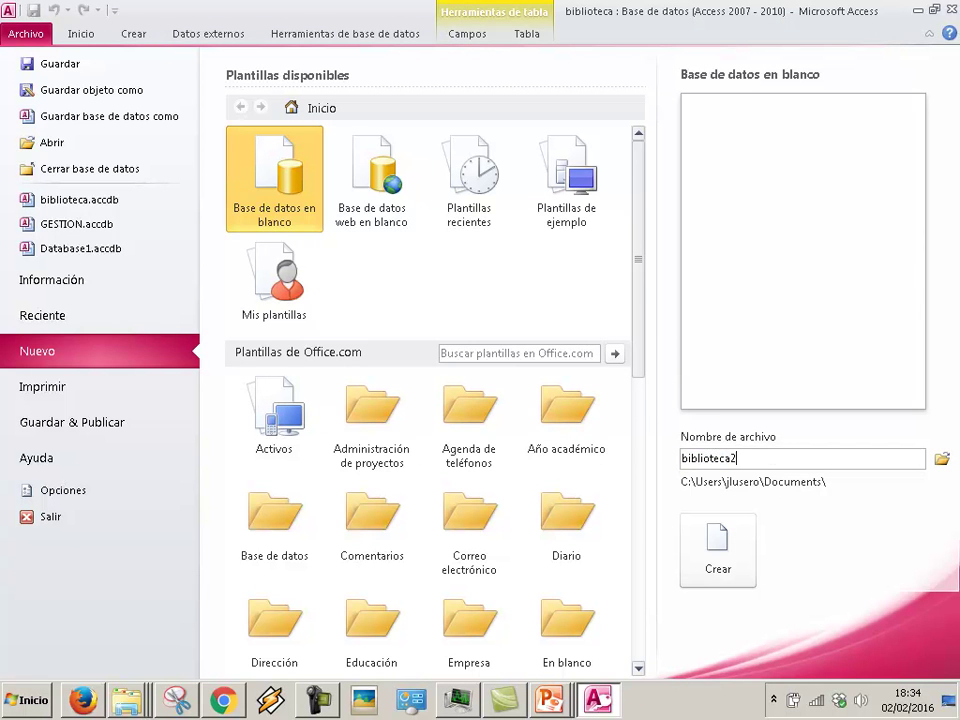
text(2)
key(Return)
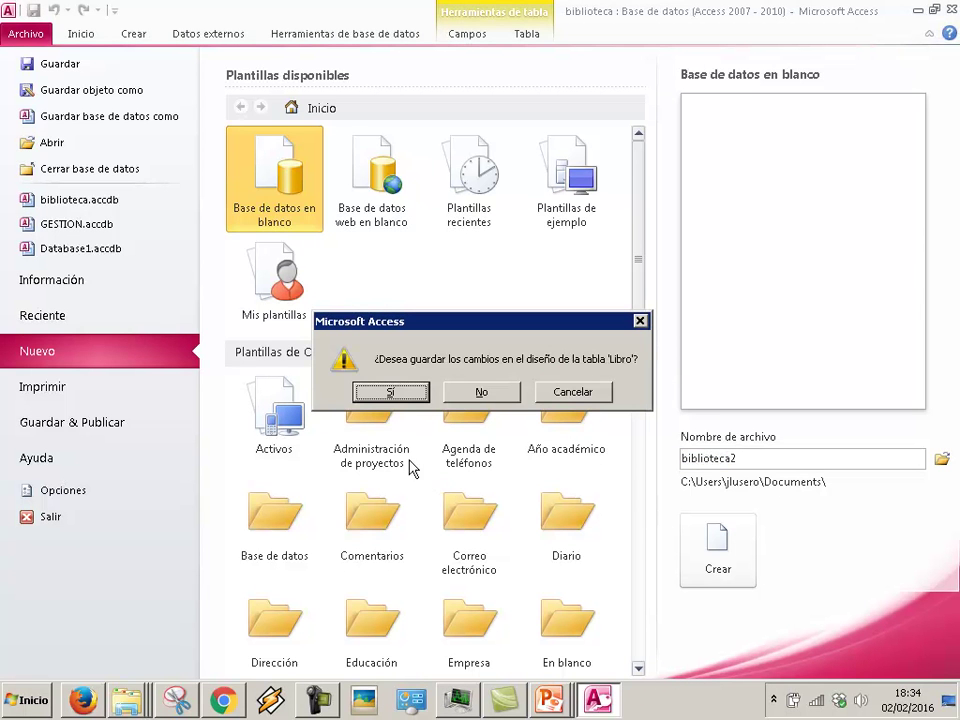
click(386, 394)
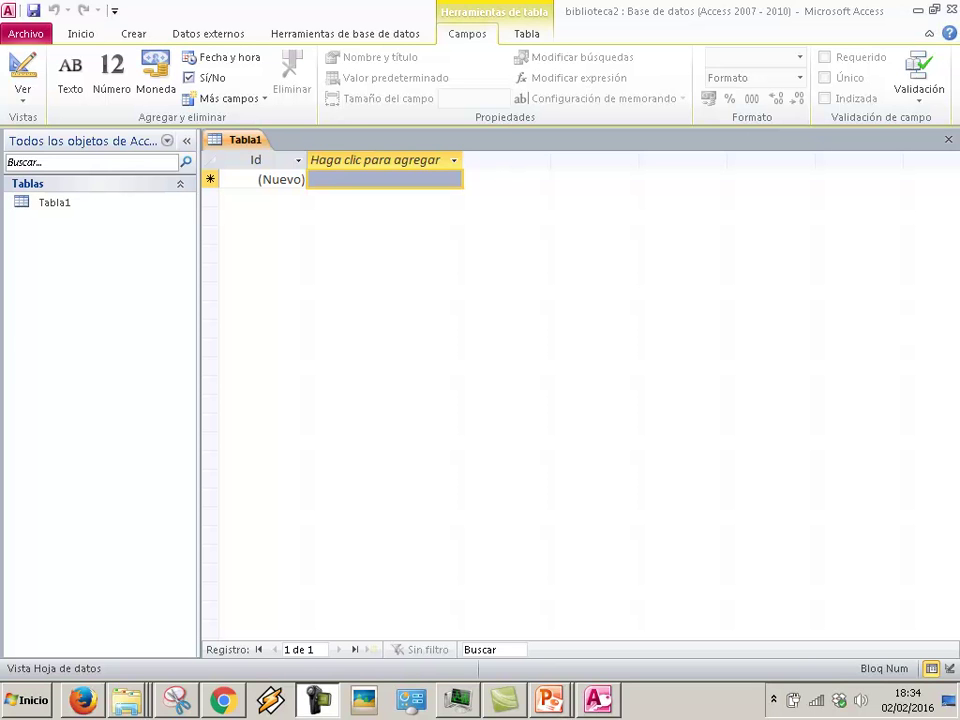
Step: Switch the new table to Design view, saving it under the name Libro
click(18, 100)
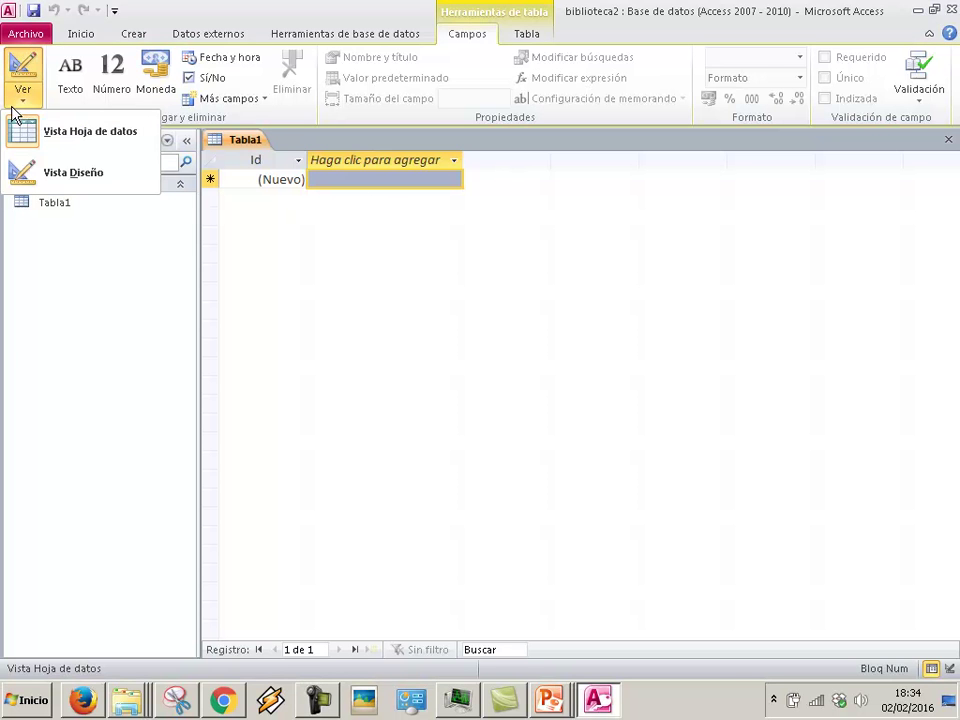
click(55, 176)
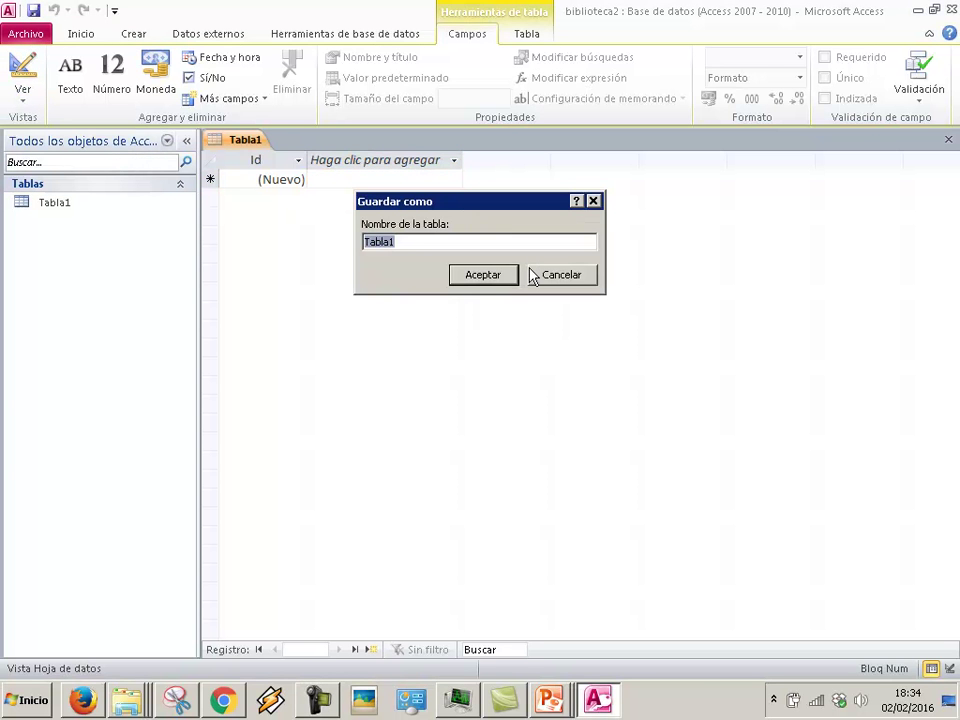
text(Libro)
key(Return)
Step: Rename the primary key field to ISBNLibro and set its data type to Texto
text(IS)
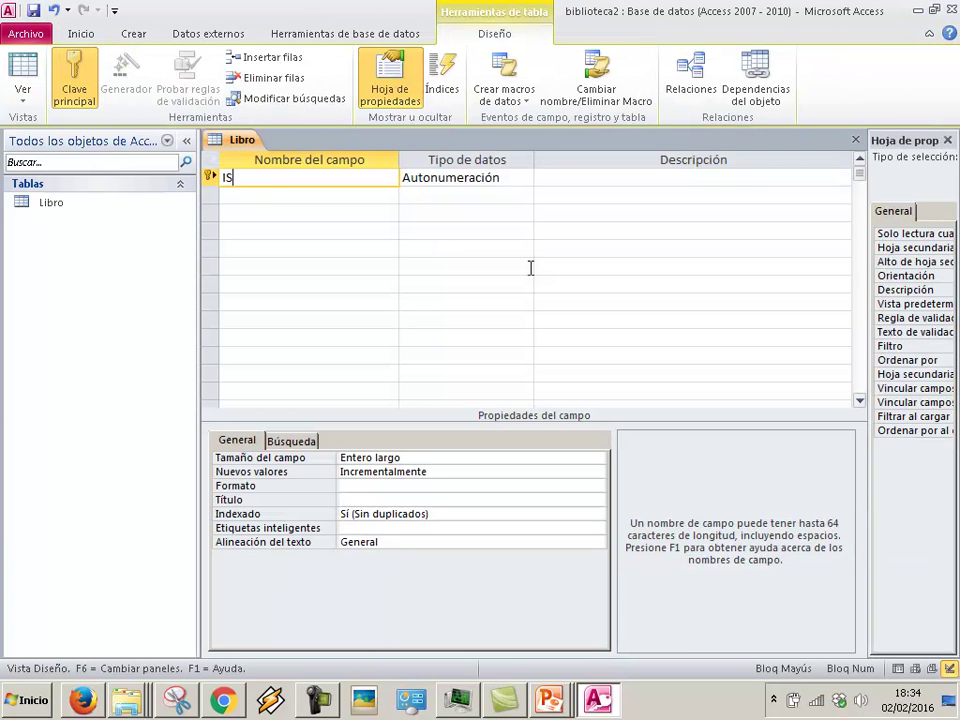
text(BNLibro)
key(Tab)
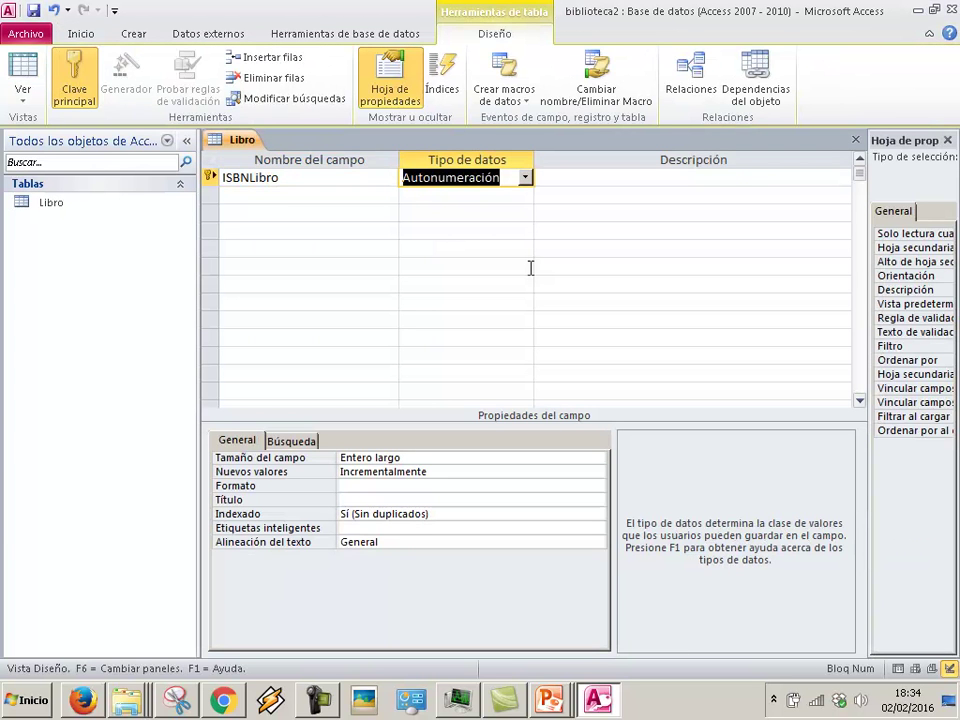
click(524, 178)
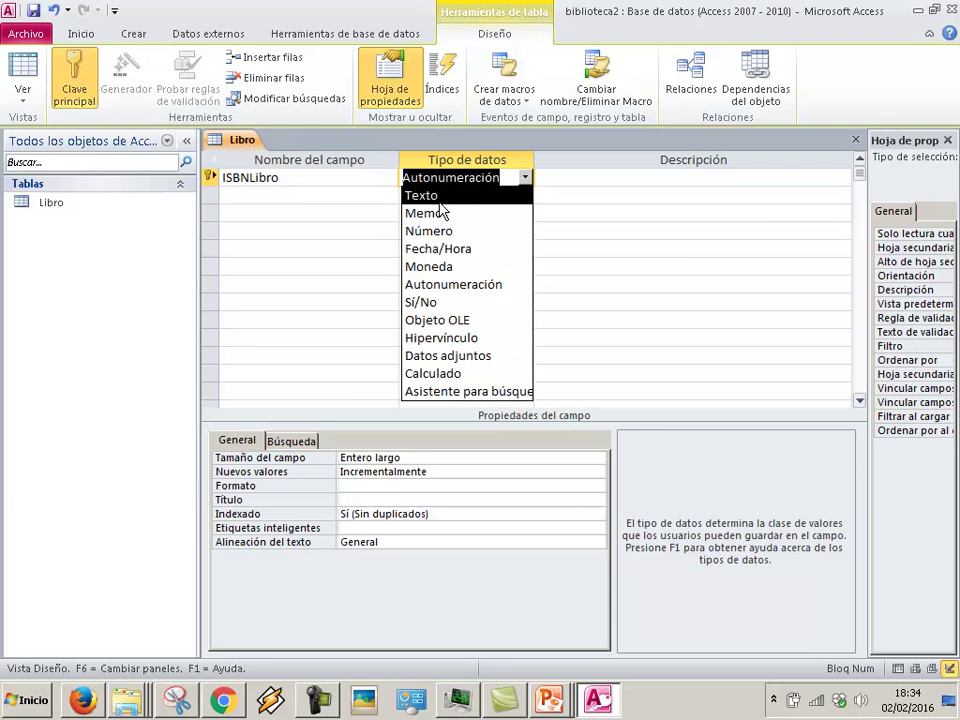
click(450, 195)
Step: Set the ISBNLibro field's size to 13 and its caption (Título) to ISBN
double_click(362, 457)
text(13)
key(Down)
key(Down)
key(Down)
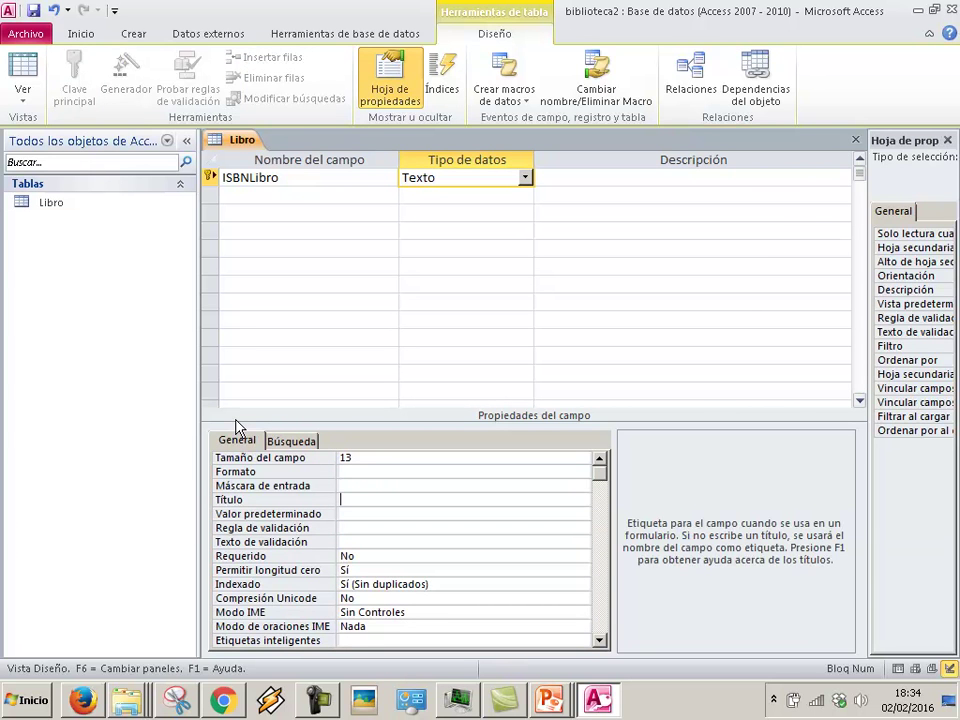
text(ISBN)
click(280, 181)
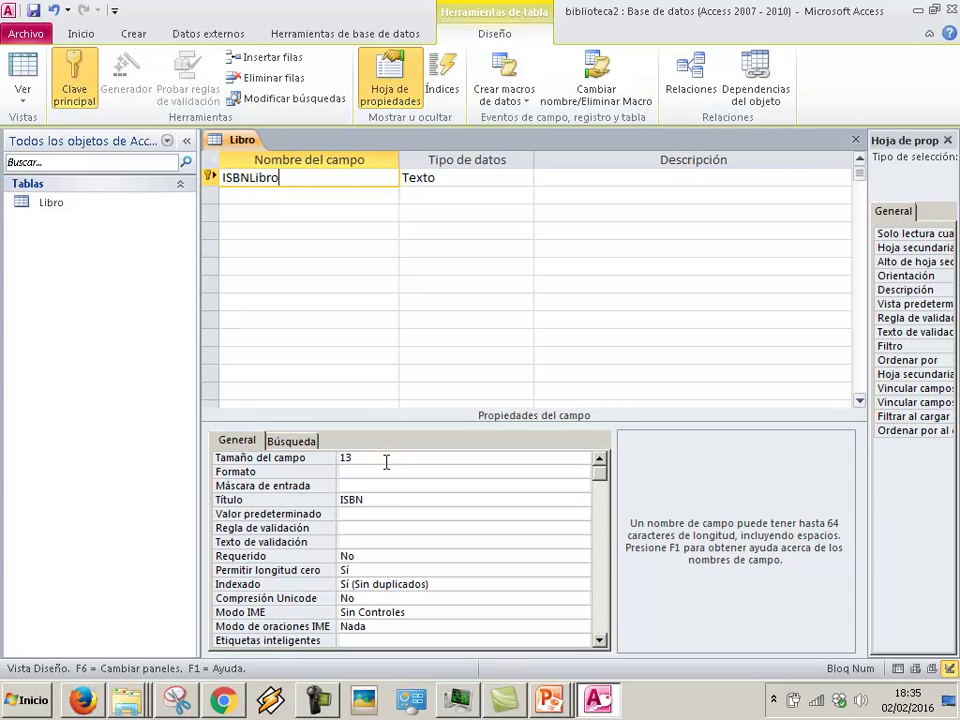
click(375, 500)
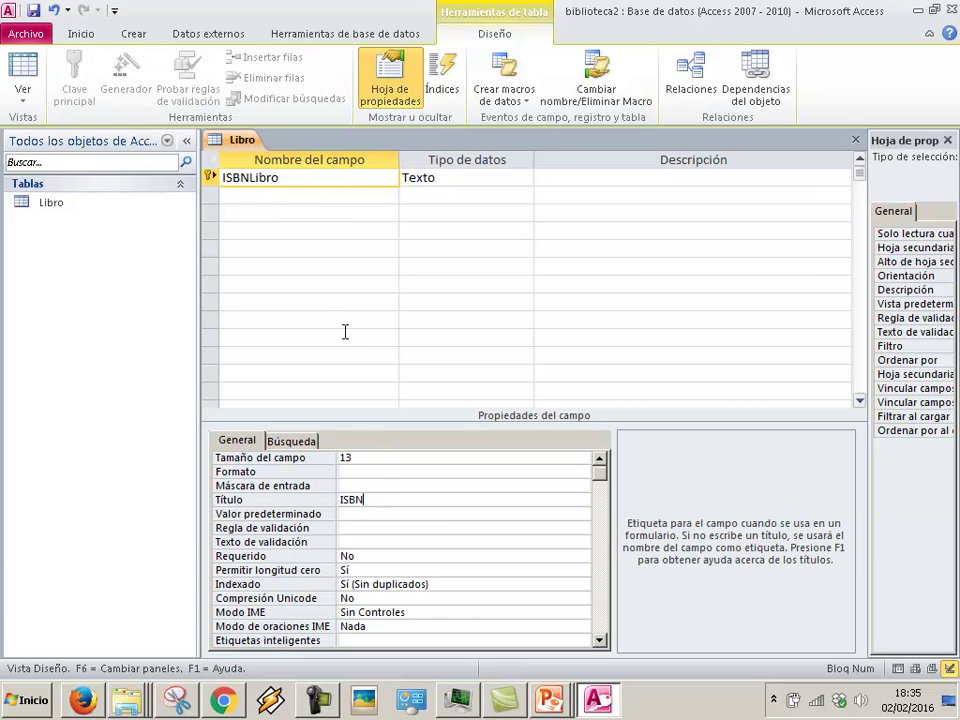
Step: Add a text field named TituloLibro below ISBNLibro with the caption Título
click(309, 196)
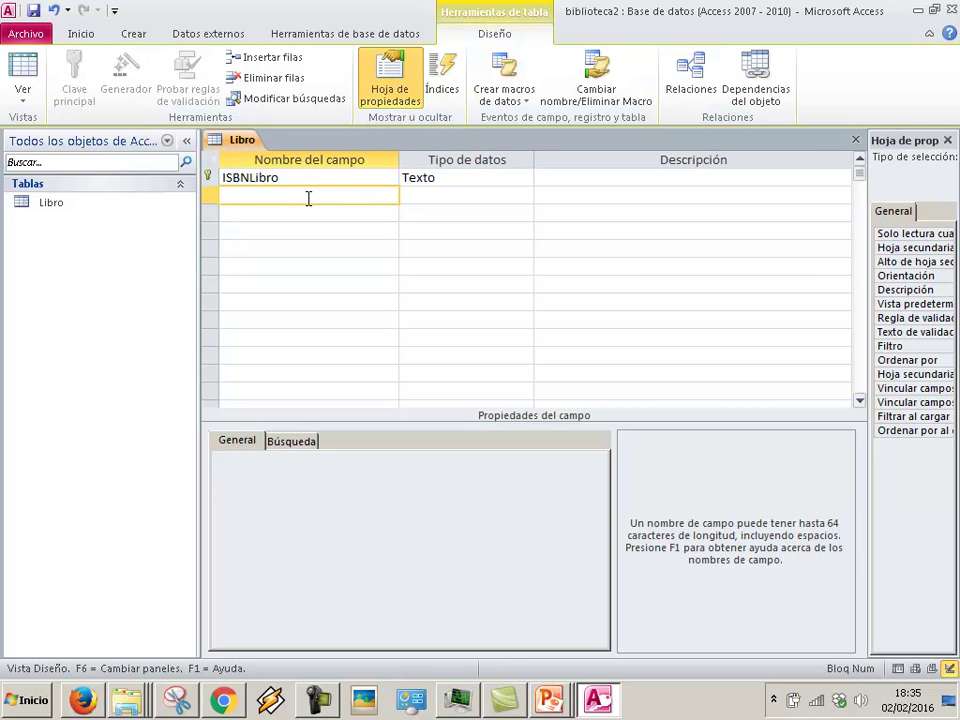
text(TituloLibro)
key(Tab)
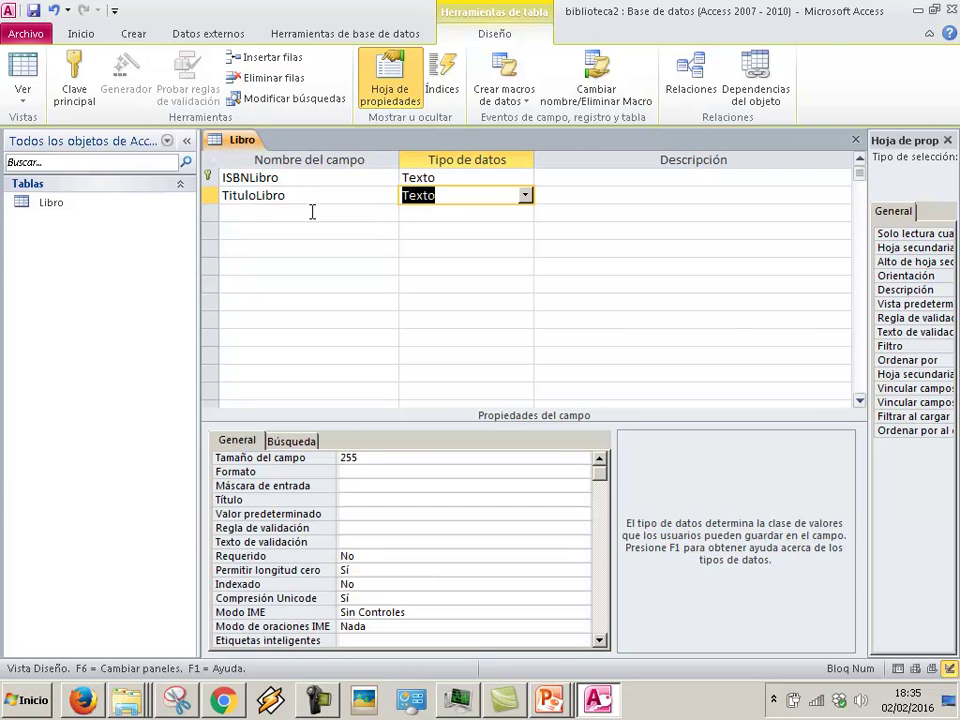
click(370, 498)
text(Título)
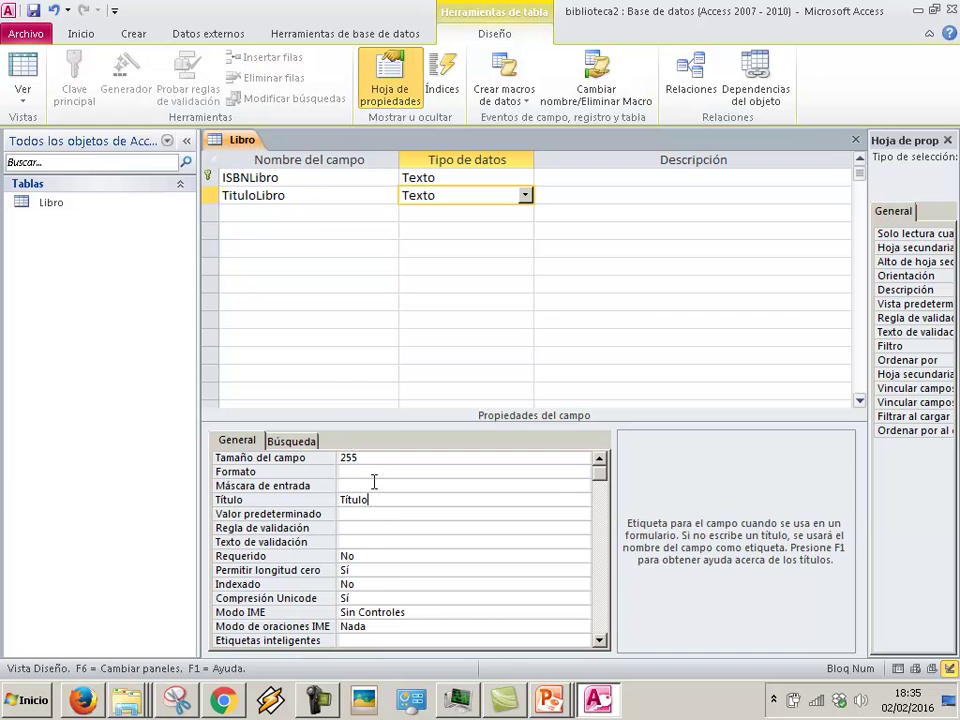
Step: Add a text field named AutorLibro below TituloLibro with the caption Autor
click(306, 215)
text(AutorLibro)
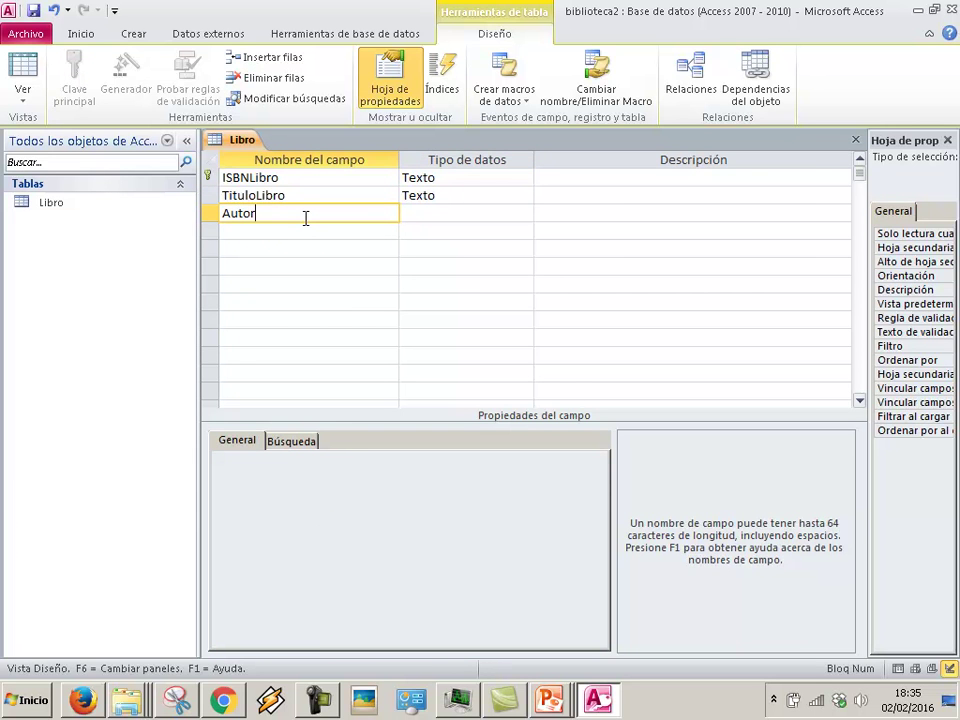
key(Tab)
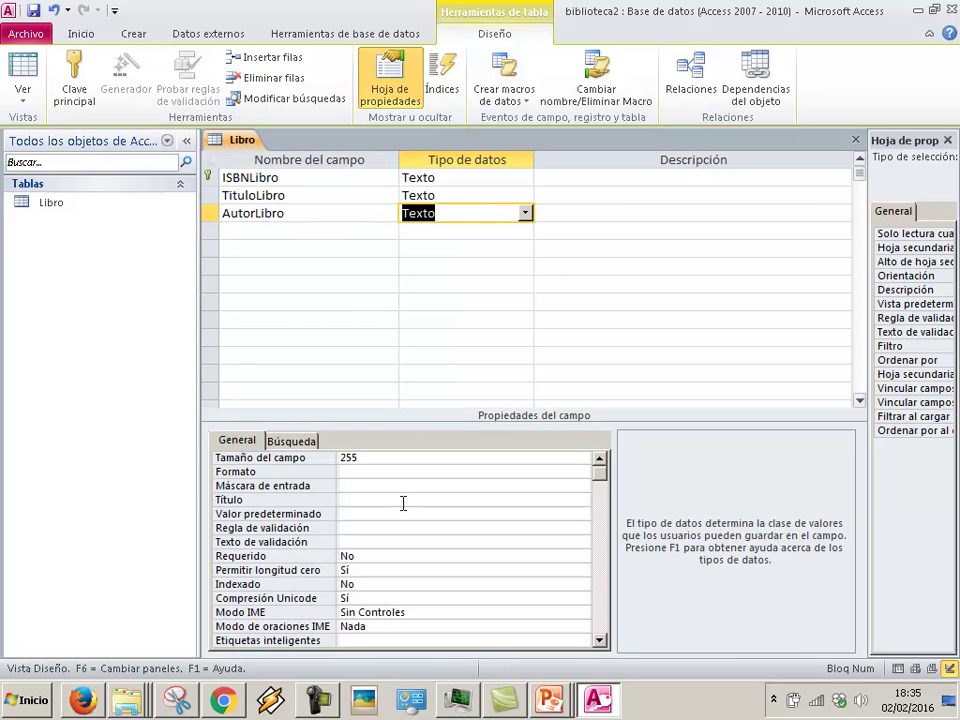
click(401, 499)
text(Au)
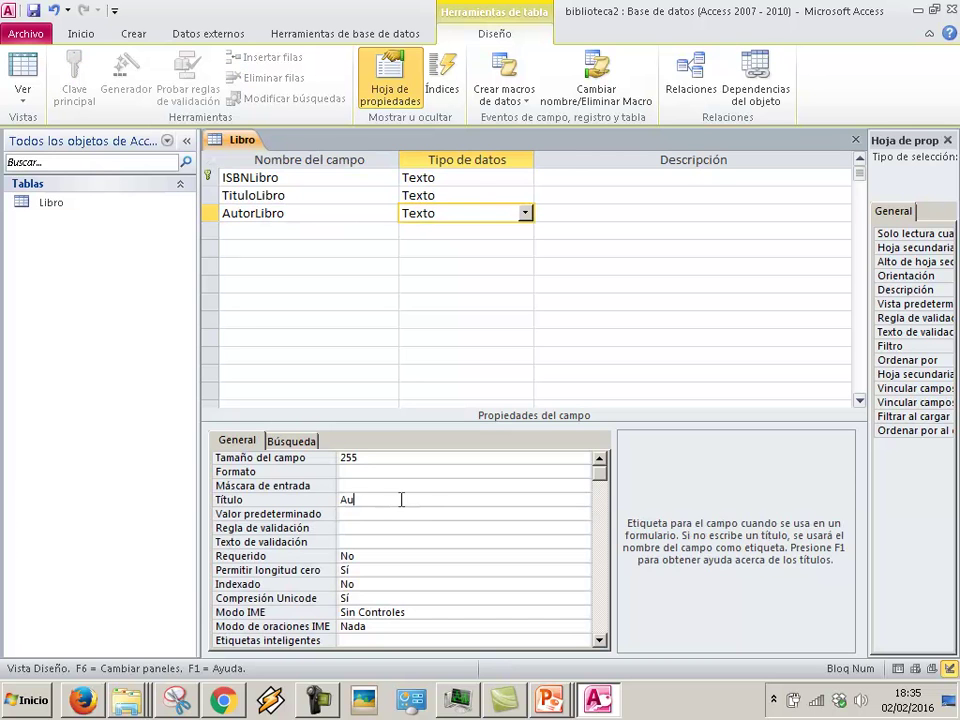
text(tor)
key(Tab)
Step: Add a text field named TemaLibro below AutorLibro with the caption Tema
click(277, 233)
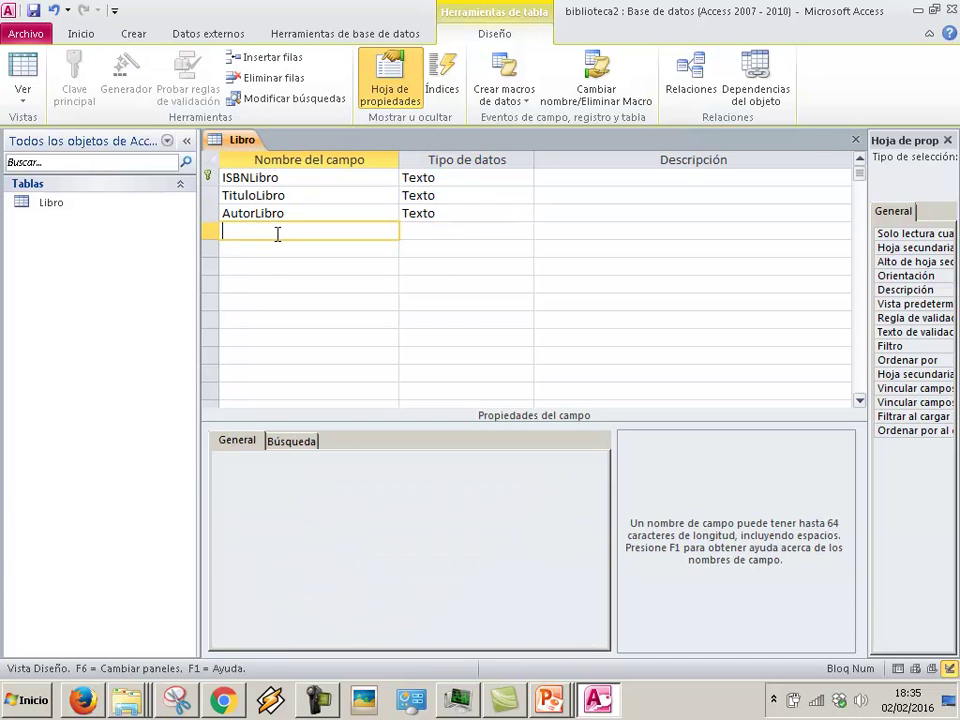
text(TemaLibro)
key(Tab)
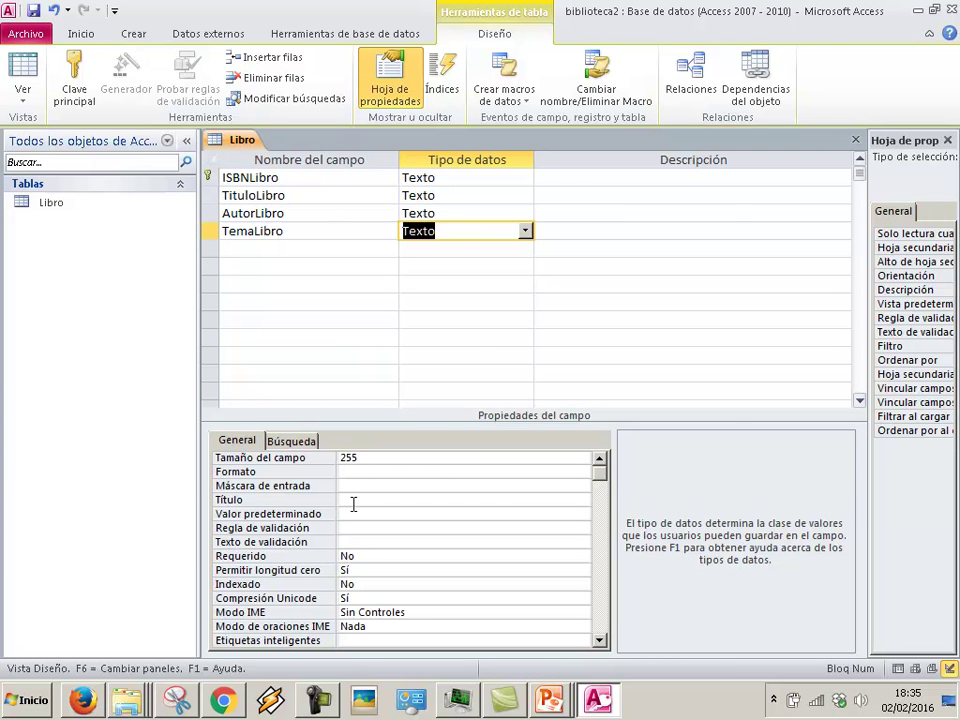
click(353, 501)
text(Tema)
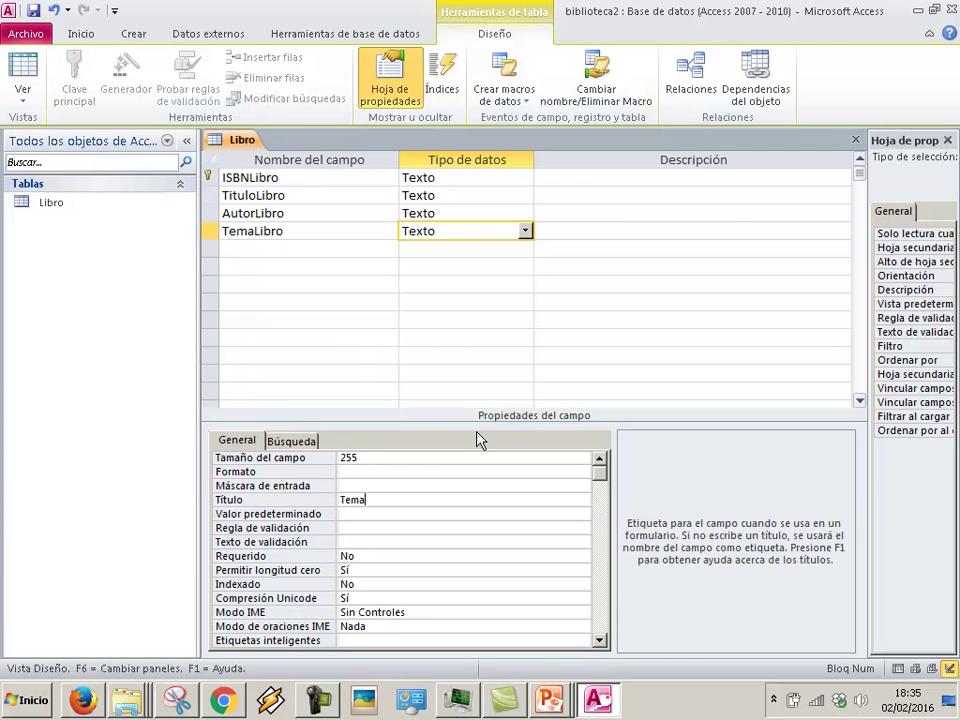
Step: Add a text field named EditorialLibro below TemaLibro with the caption Editorial
click(321, 244)
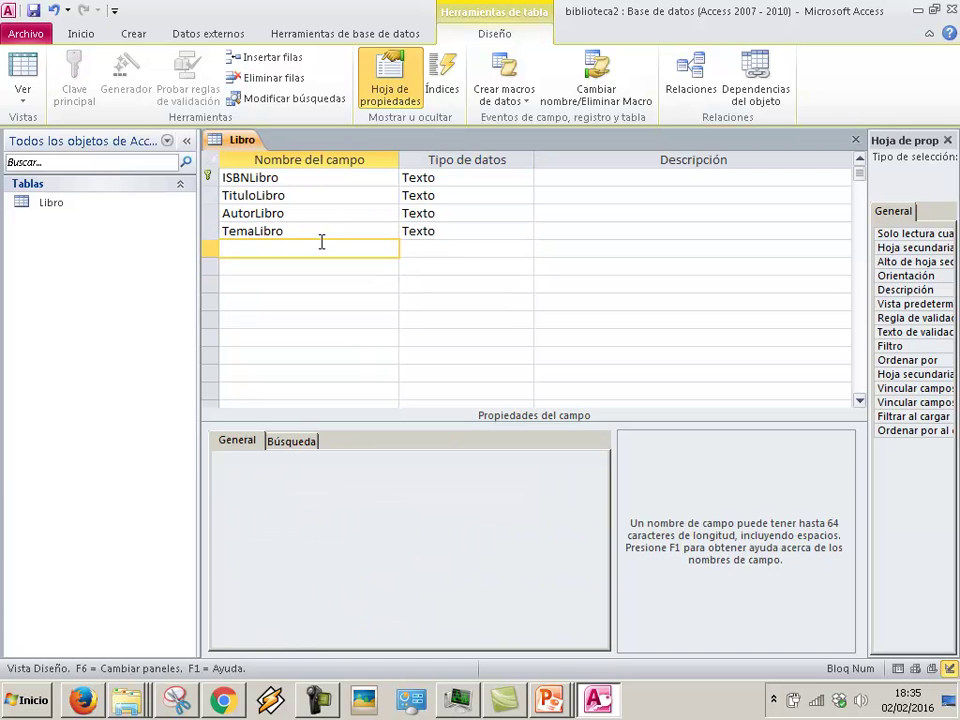
text(EditorialLibro)
key(Tab)
click(405, 511)
click(393, 499)
text(Editoria)
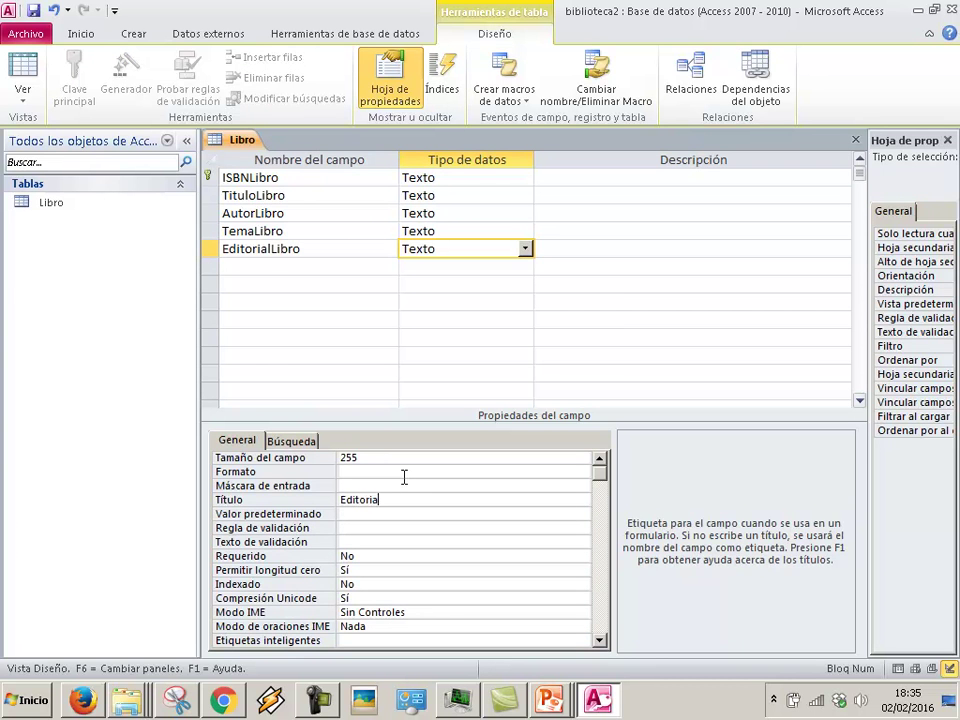
text(l)
key(Return)
Step: Add a field named PrecioLibro below EditorialLibro with the data type Moneda
click(280, 268)
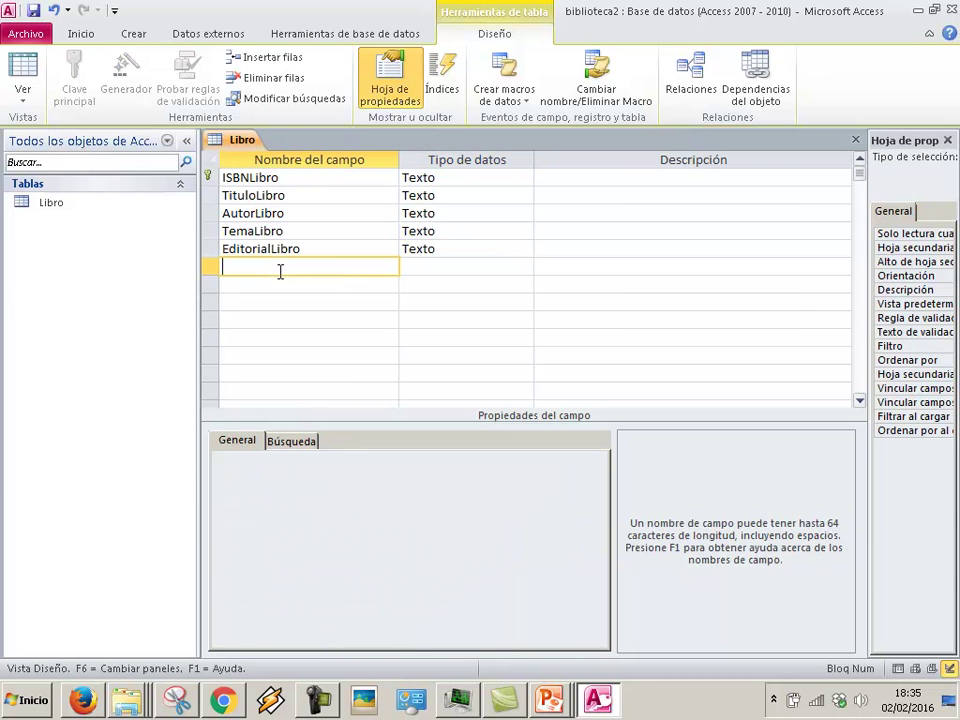
text(PrecioLibro)
key(Tab)
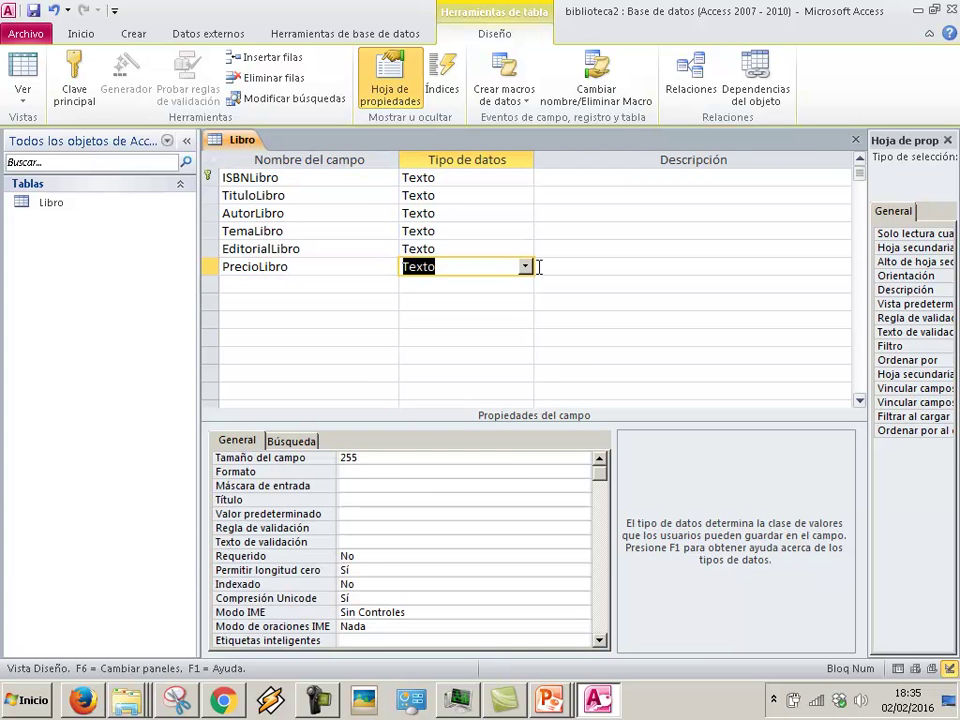
click(525, 266)
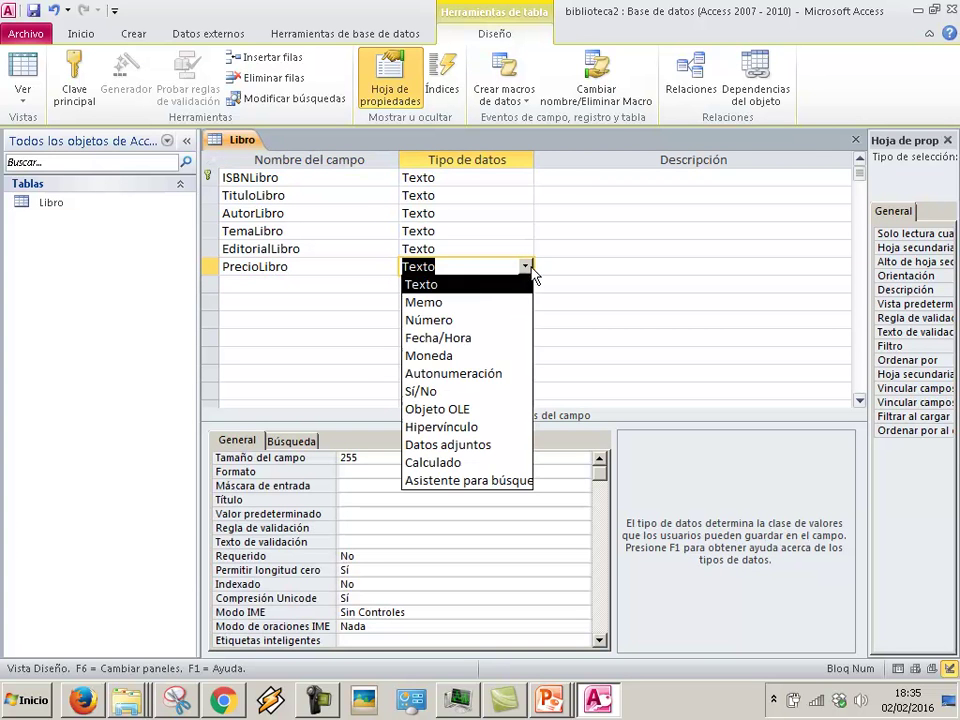
click(438, 356)
Step: Add a field named IVALibro below PrecioLibro with the data type Número and the caption IVA
click(288, 286)
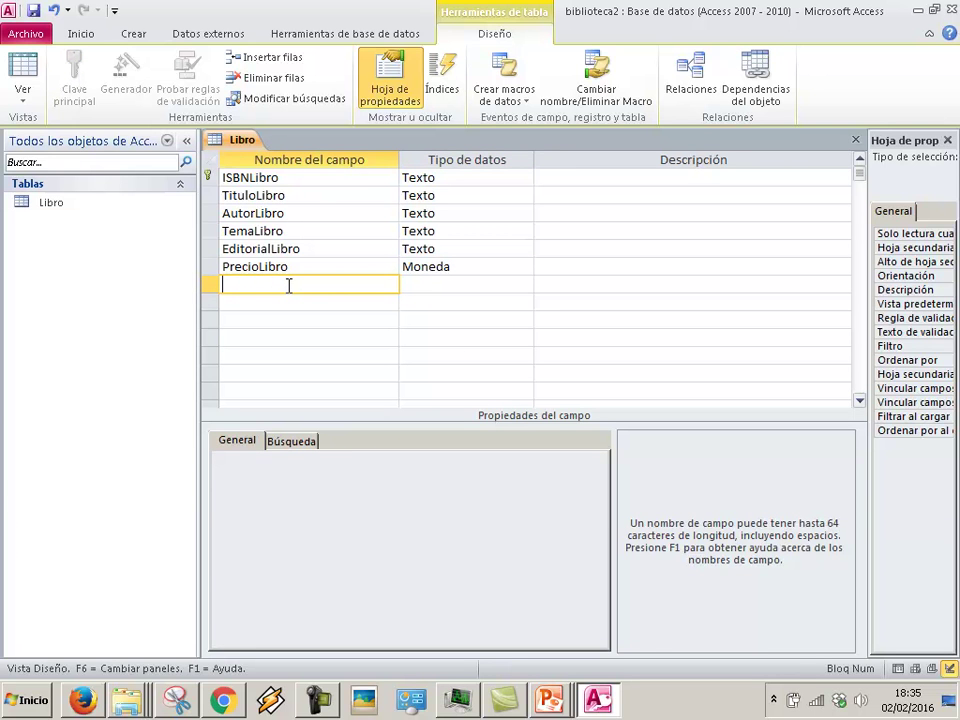
text(IVALibro)
key(Tab)
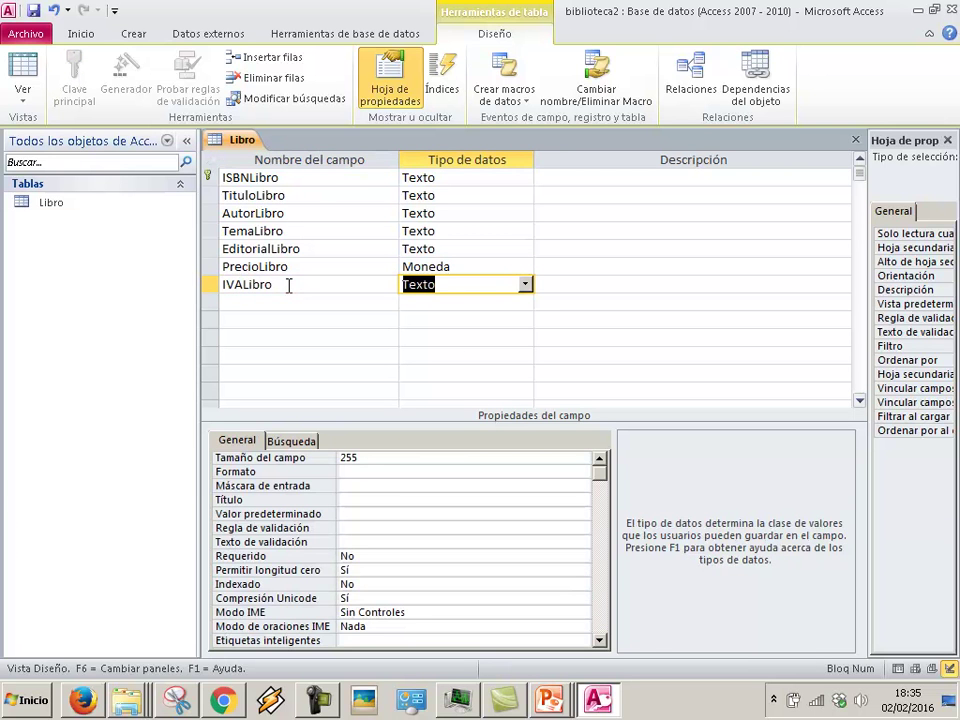
click(523, 287)
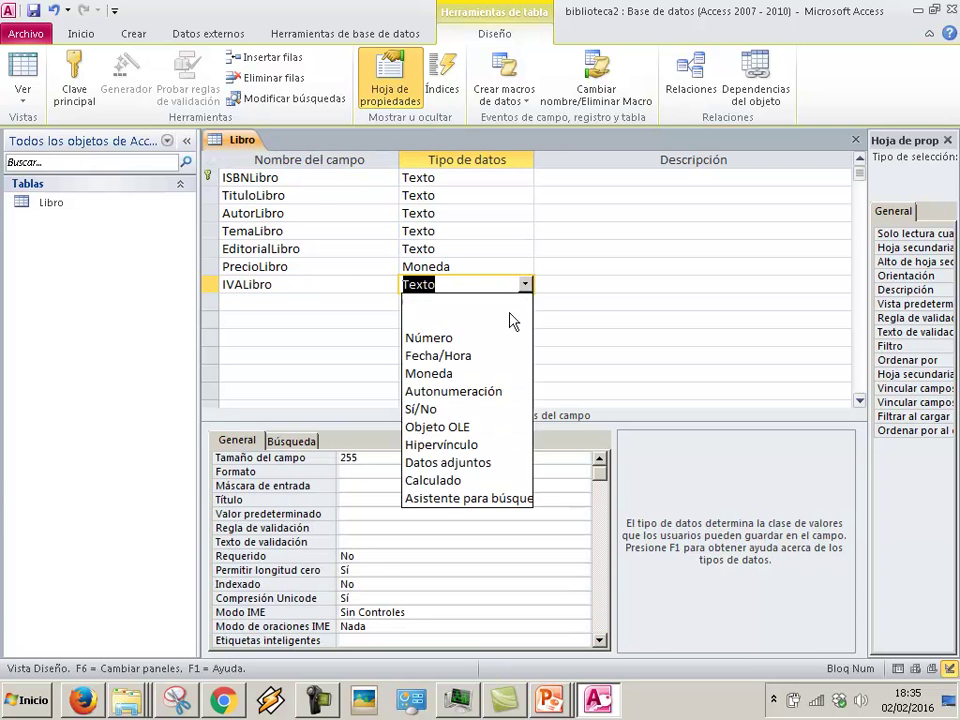
click(500, 338)
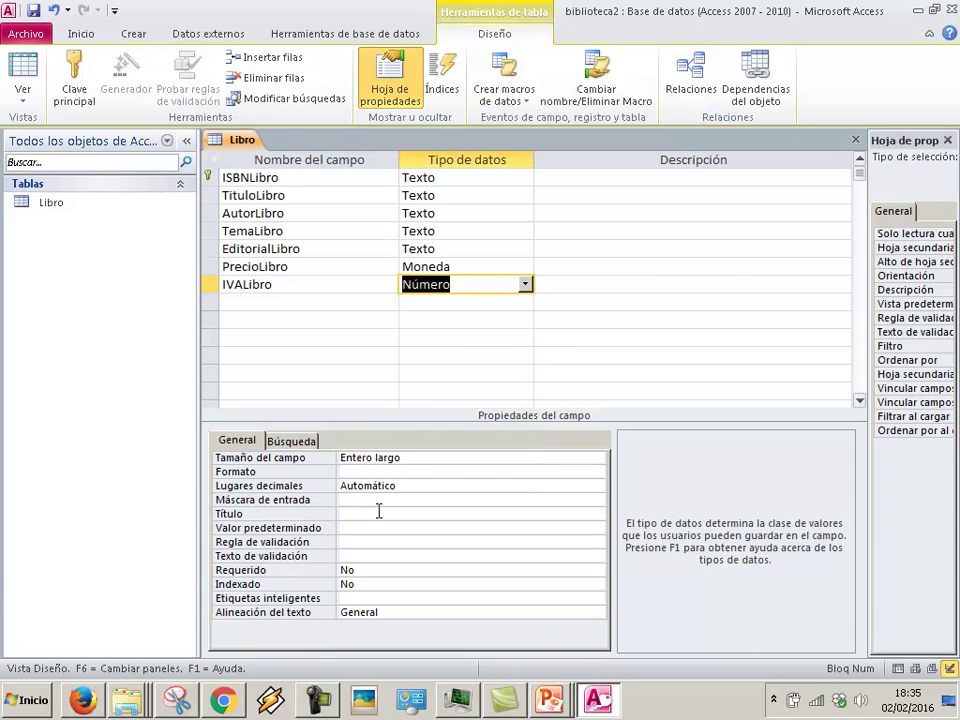
click(379, 512)
text(IVA)
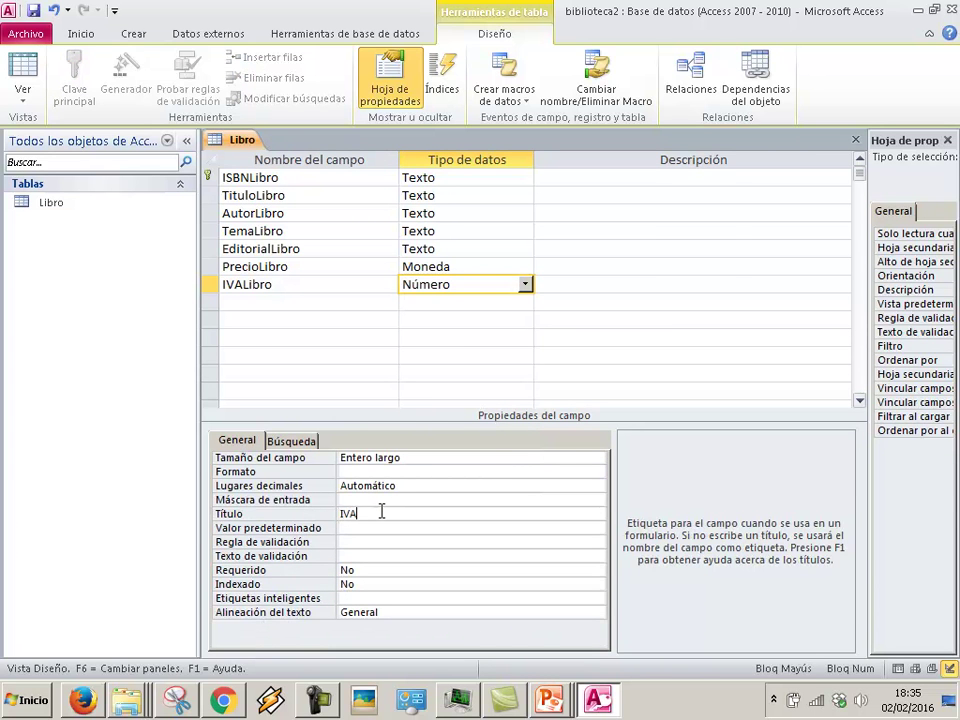
key(Return)
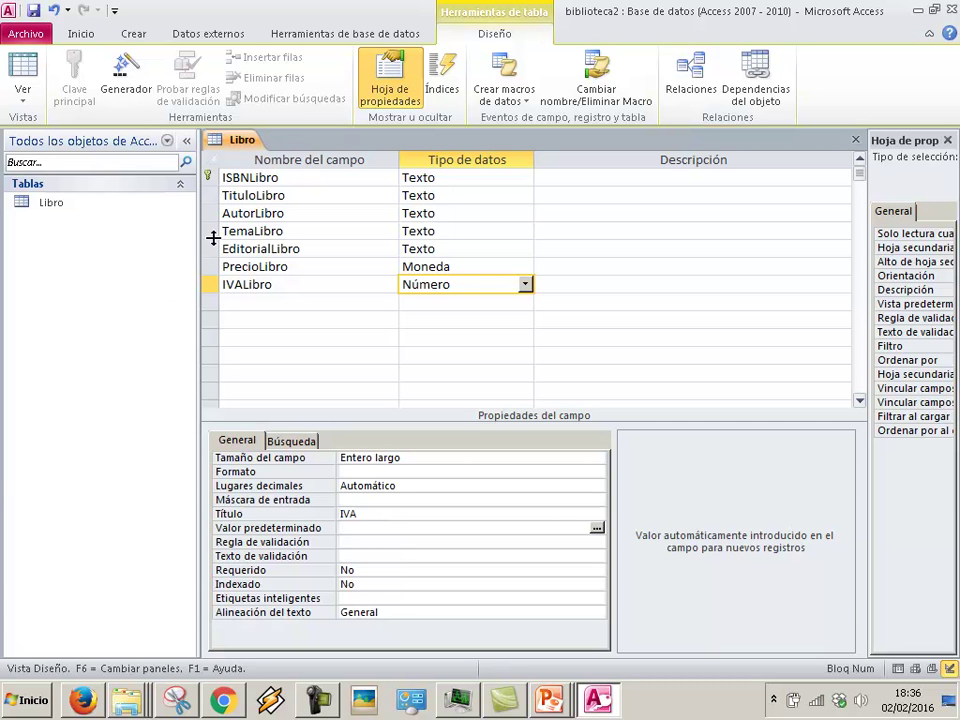
Step: Make the TituloLibro field mandatory by setting its Requerido property to Sí
click(291, 195)
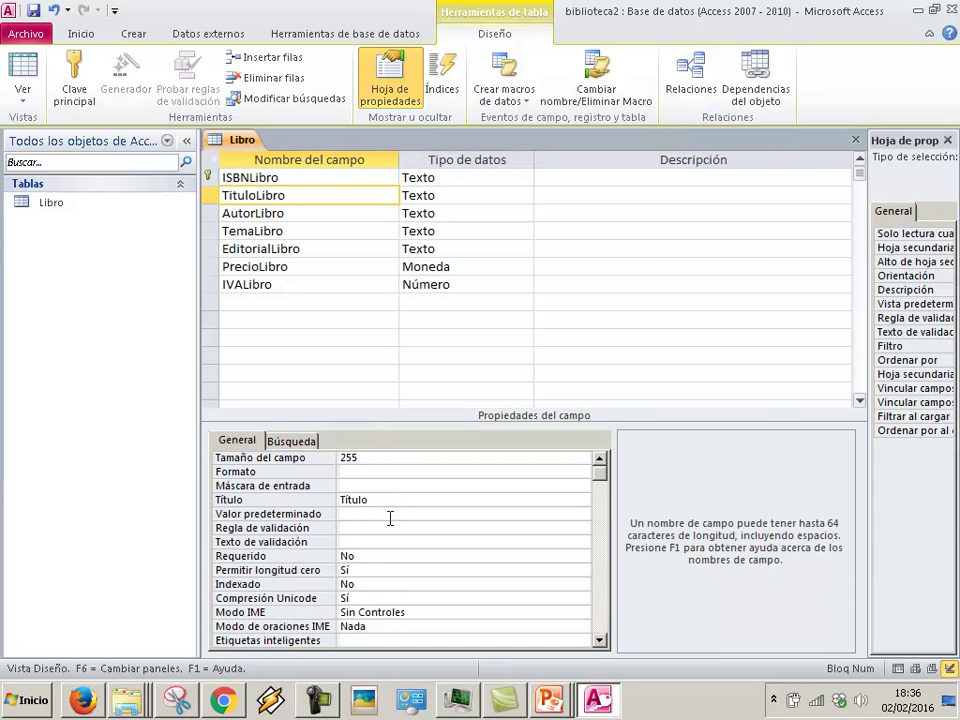
click(462, 556)
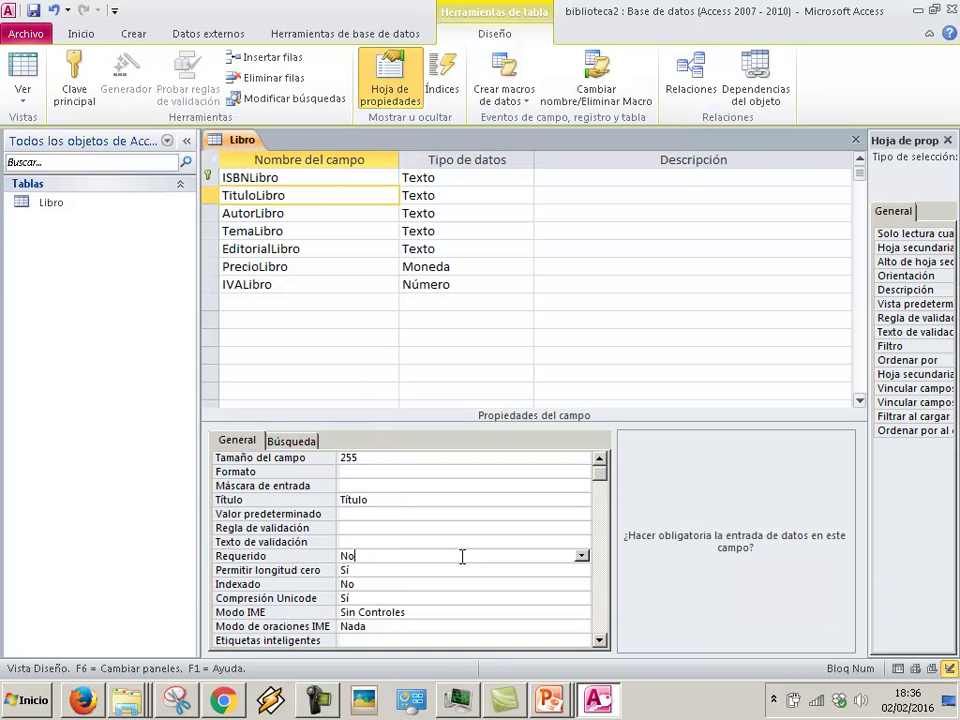
click(581, 556)
click(567, 570)
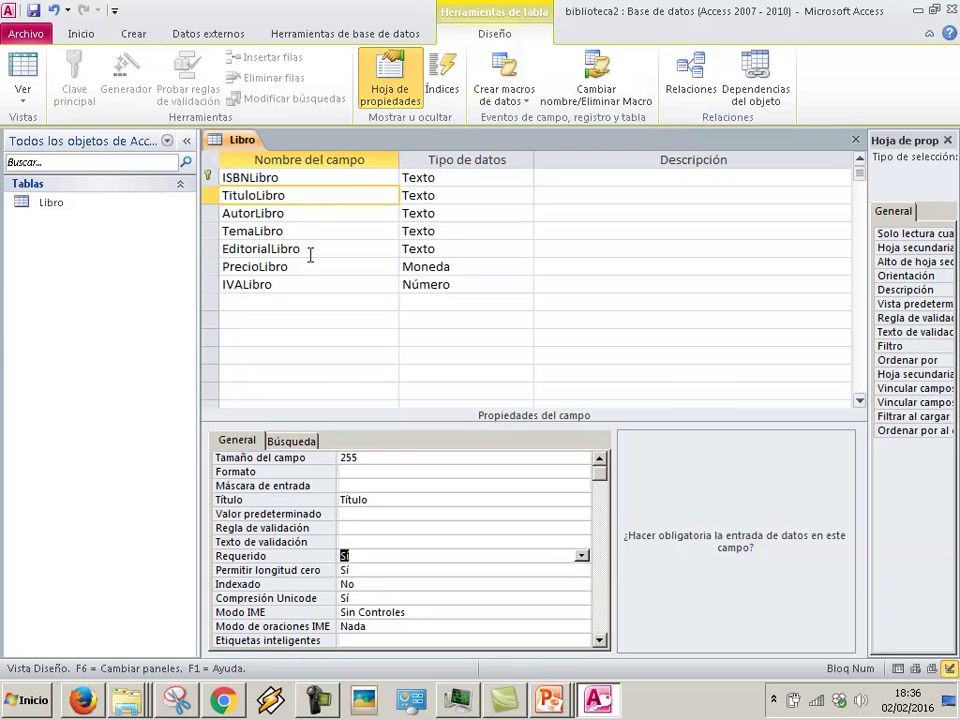
Step: Set the Requerido property of the AutorLibro field to Sí
click(302, 214)
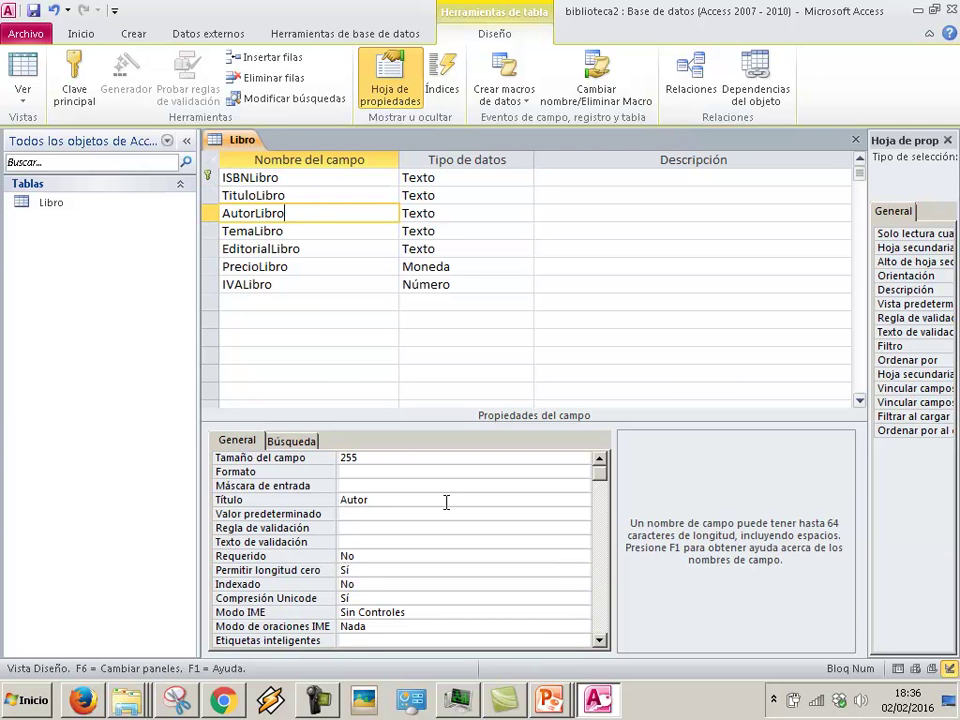
click(446, 566)
click(446, 558)
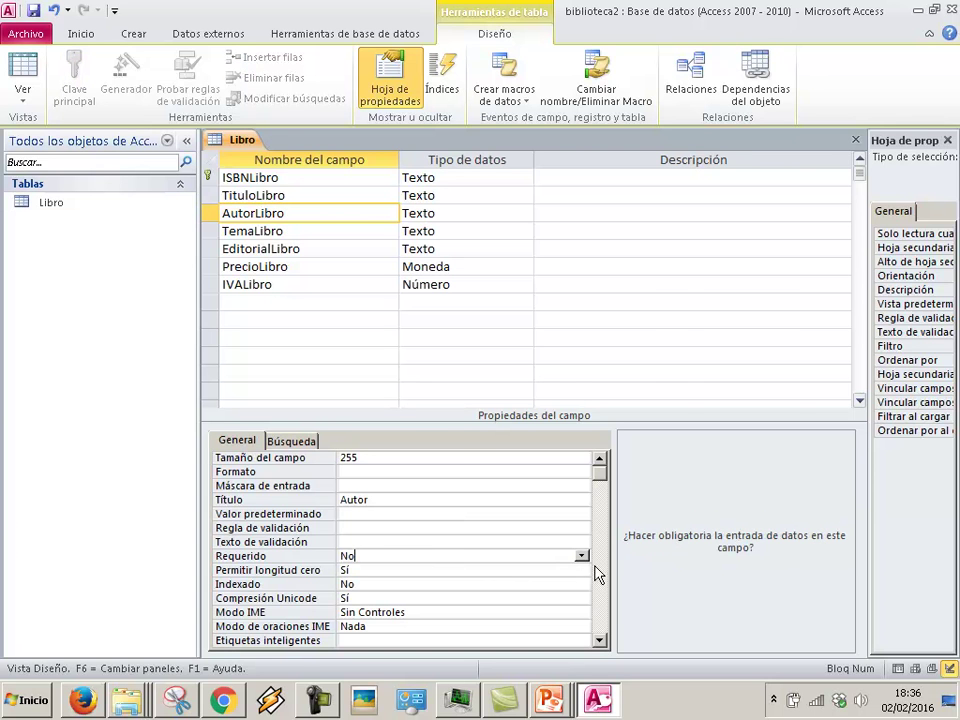
click(580, 557)
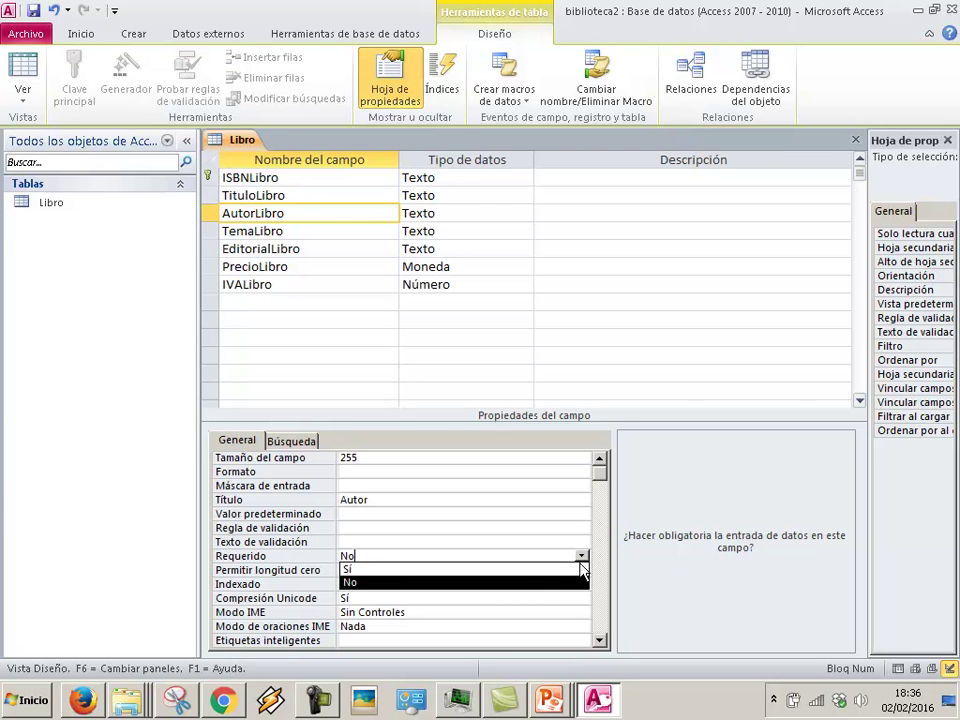
click(565, 569)
Step: Close the Libro table design and save the changes
click(364, 333)
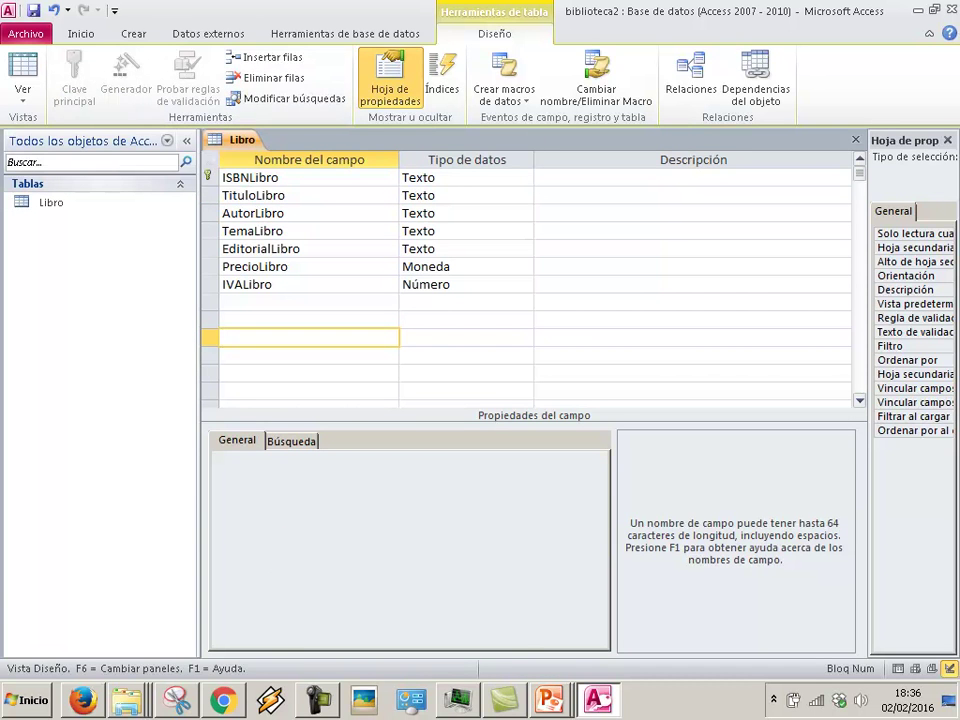
click(548, 699)
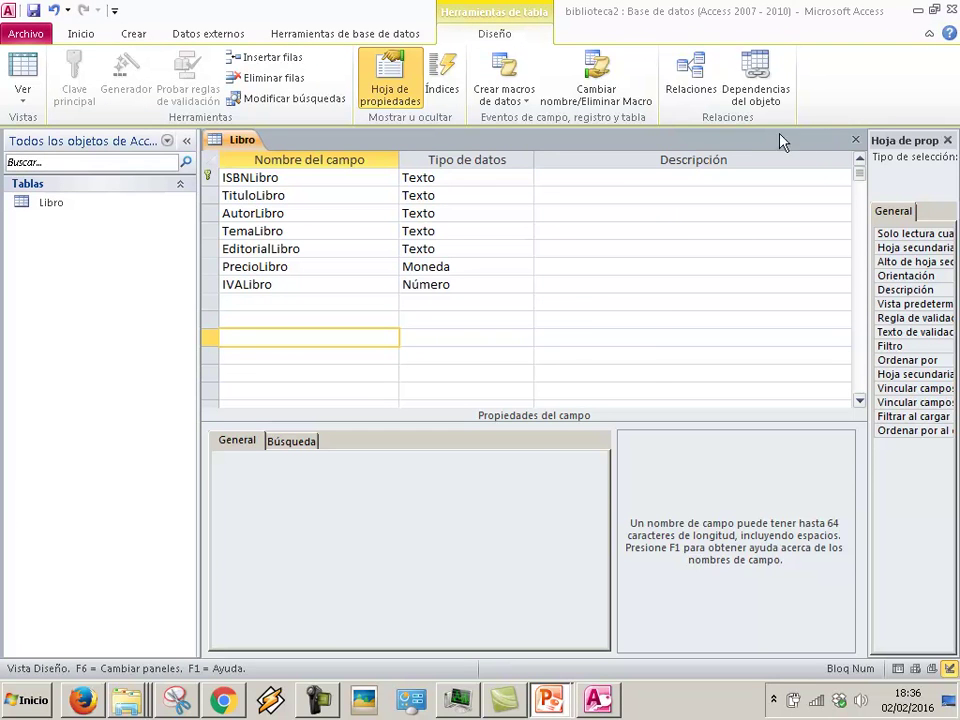
click(852, 138)
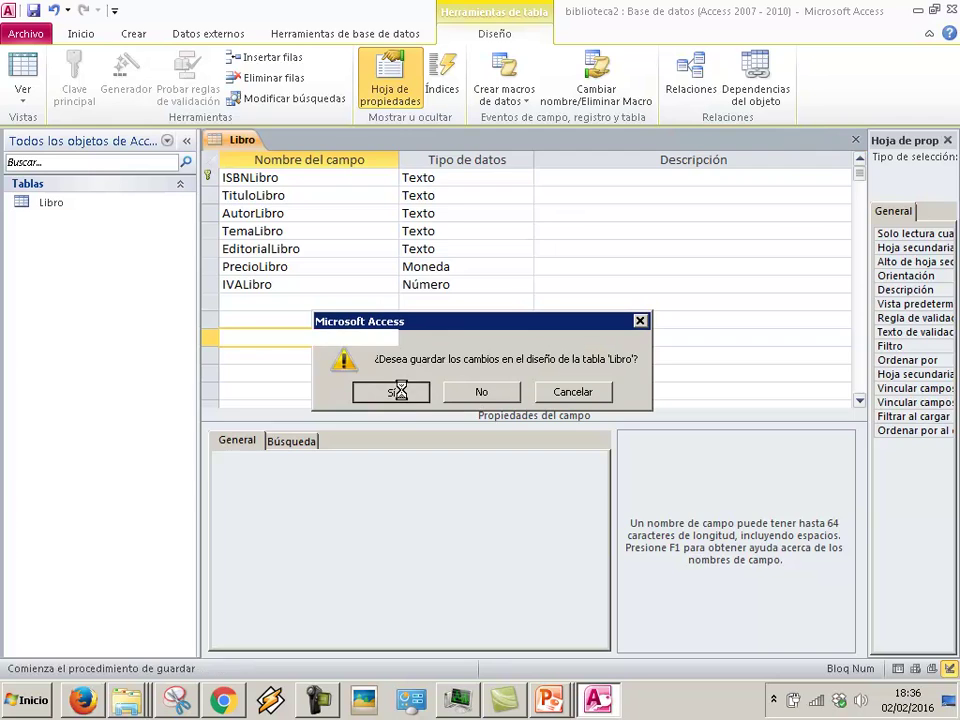
click(392, 392)
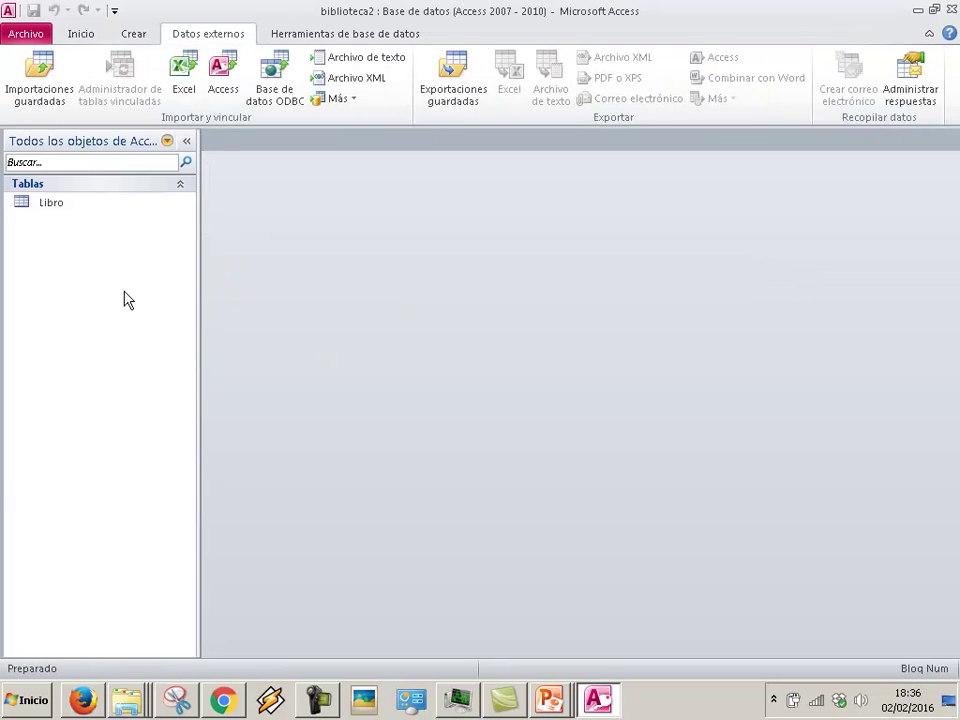
Step: Use the form wizard to set up a form with all fields of the Libro table in the En columnas layout
click(136, 36)
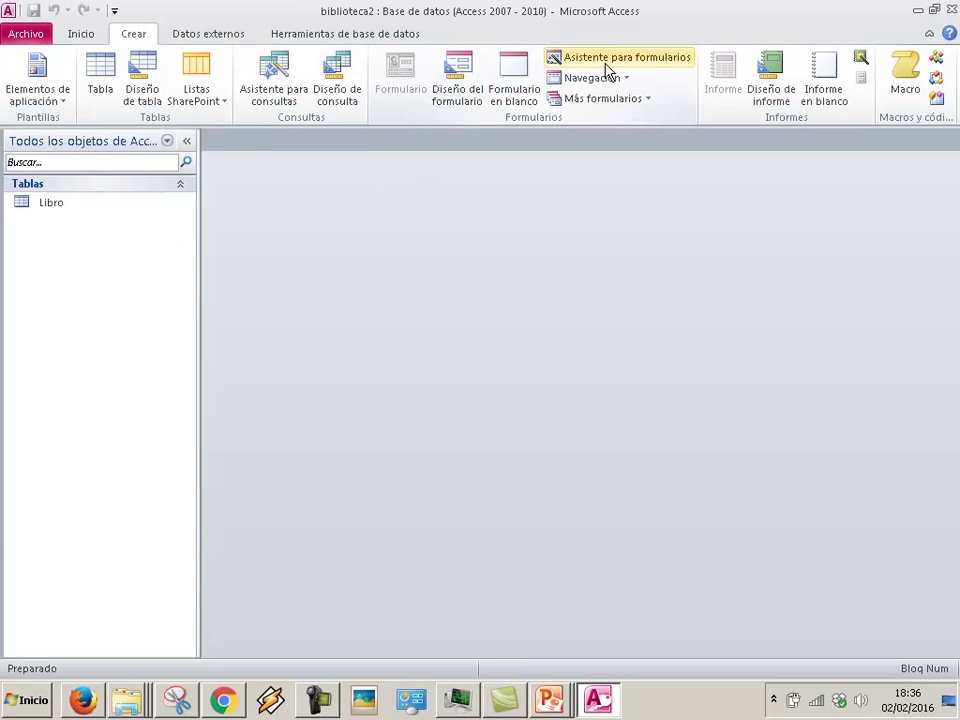
click(565, 58)
click(446, 318)
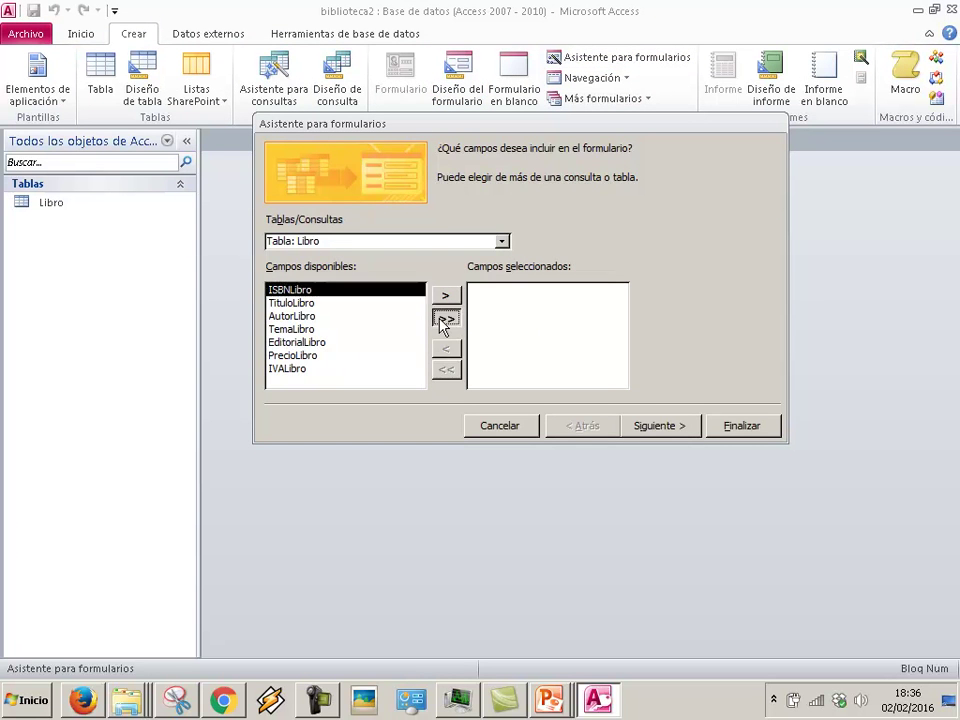
click(676, 424)
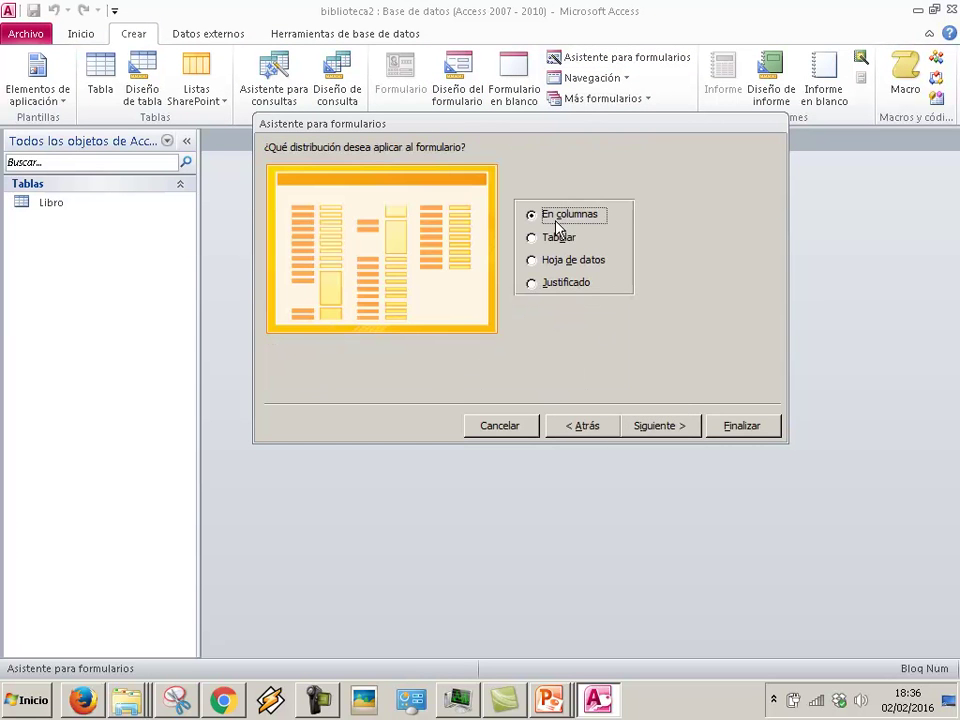
click(658, 425)
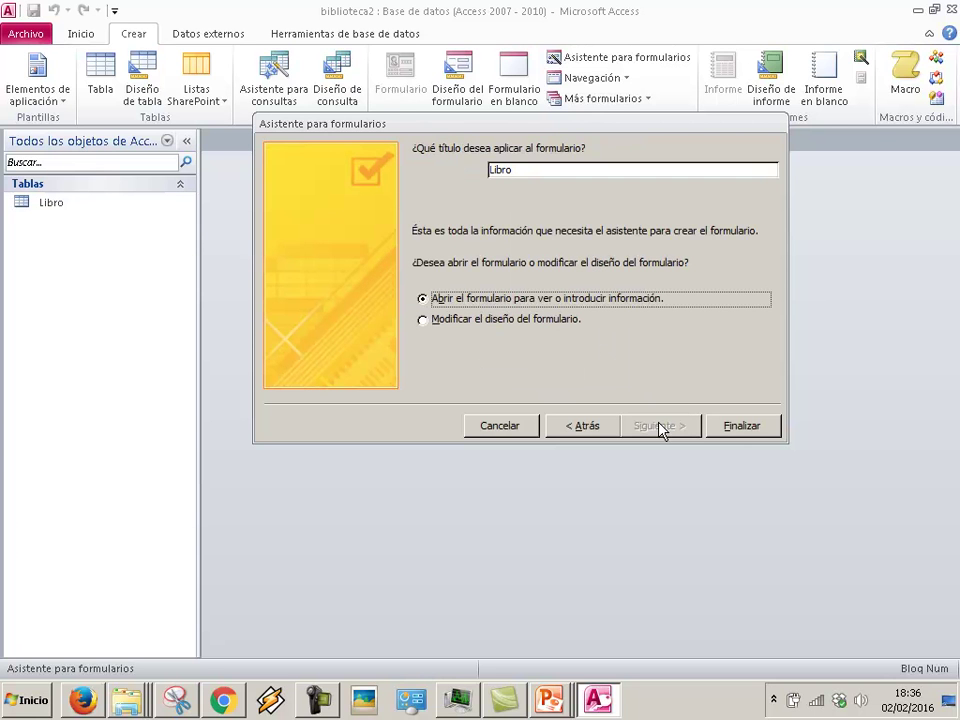
Step: Title the form Formulario Libro, finish creating it and close it
click(569, 166)
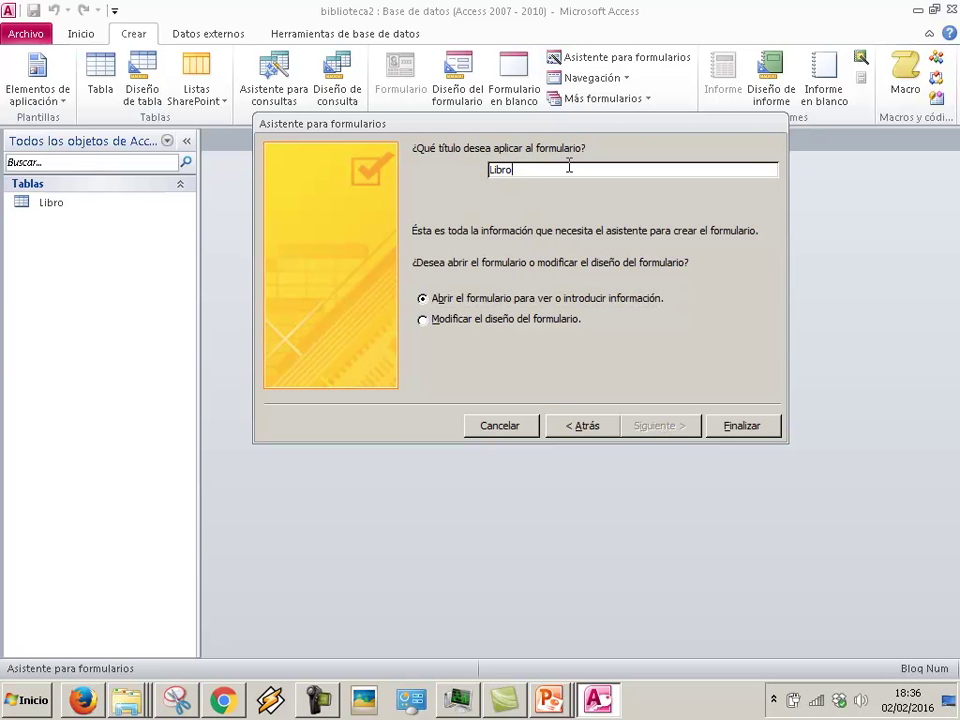
text(Formulario)
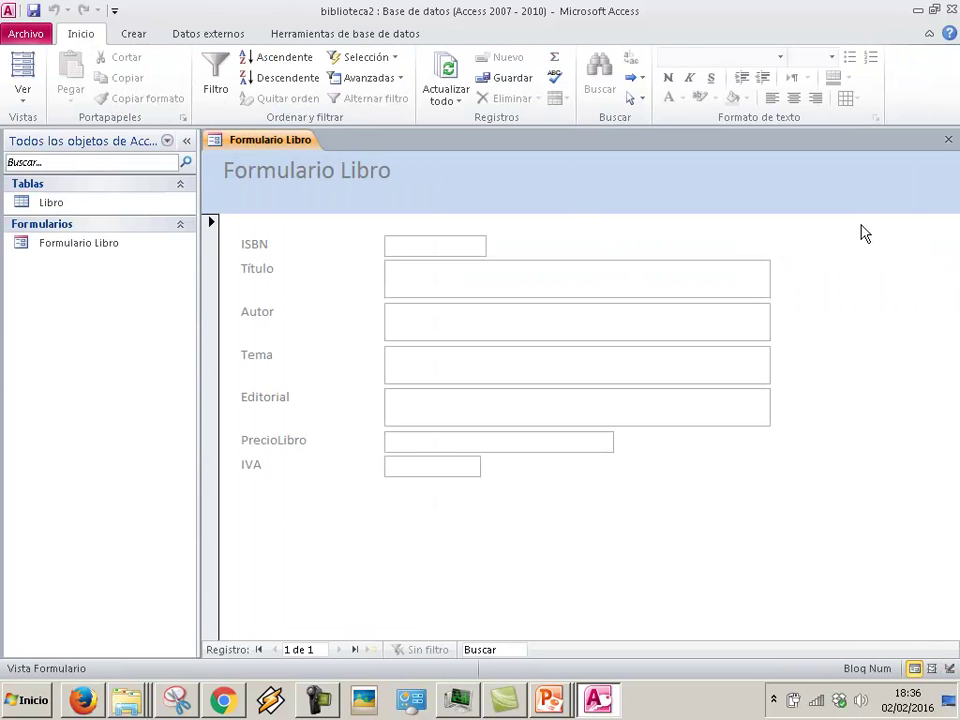
click(948, 142)
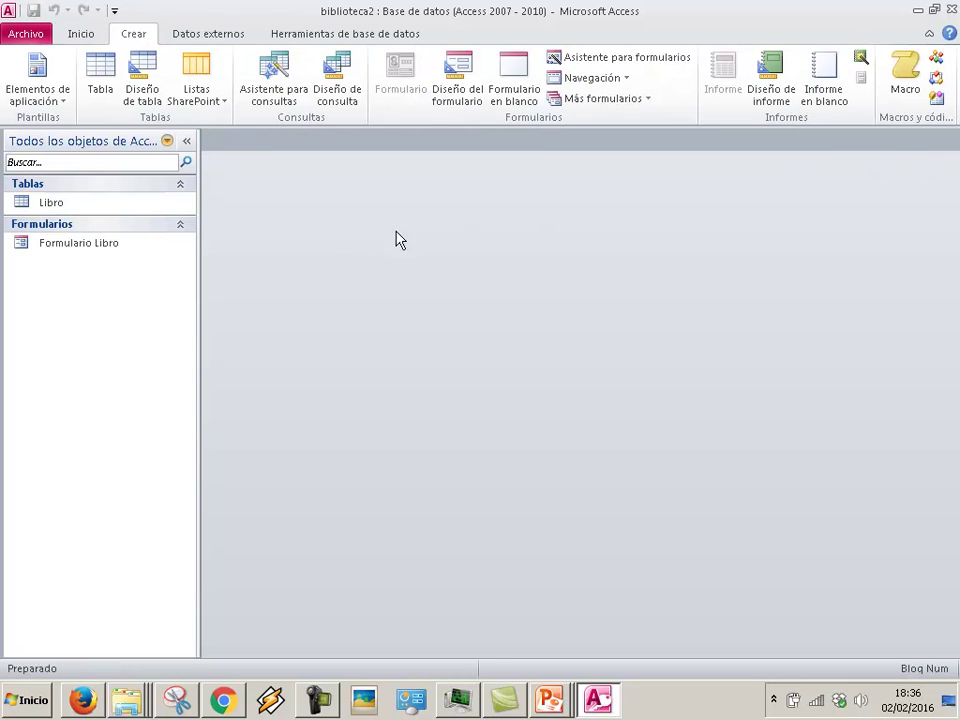
Step: Open datosaimportar.xlsx from the ud08-basesdedatos1 folder in Excel, examine its book columns, close it and return to the Access database
right_click(144, 702)
click(144, 668)
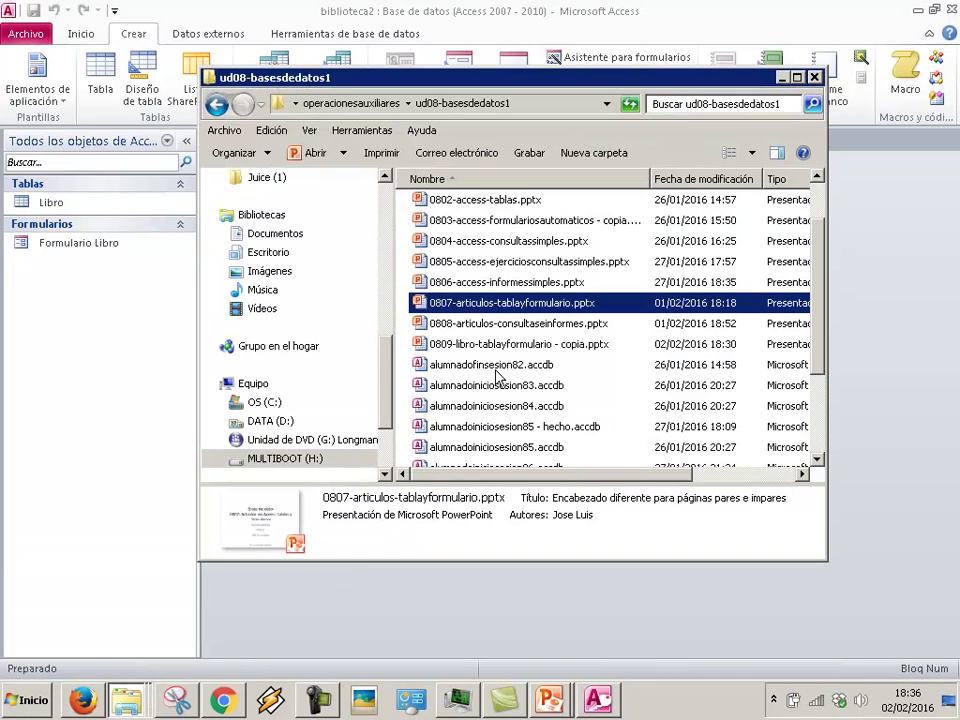
scroll(519, 367, down, 3)
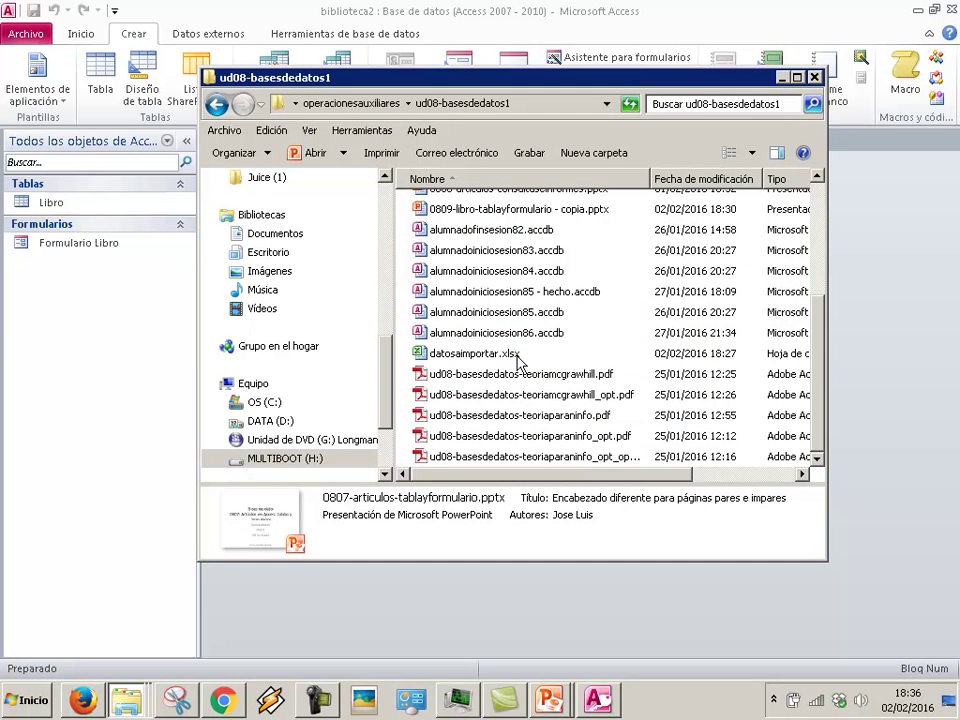
click(521, 358)
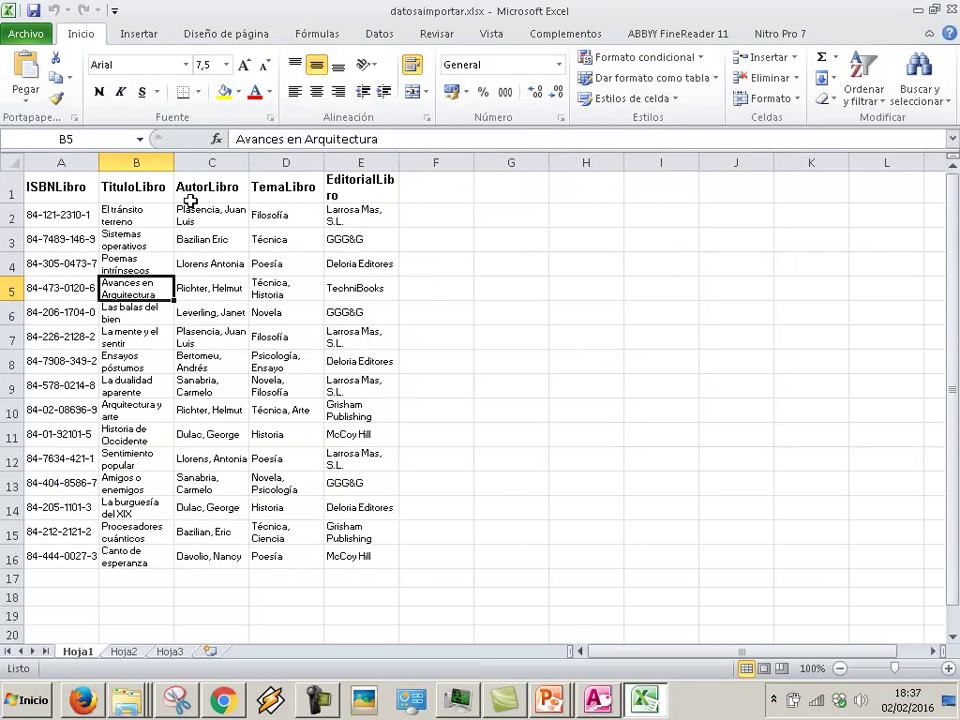
click(946, 10)
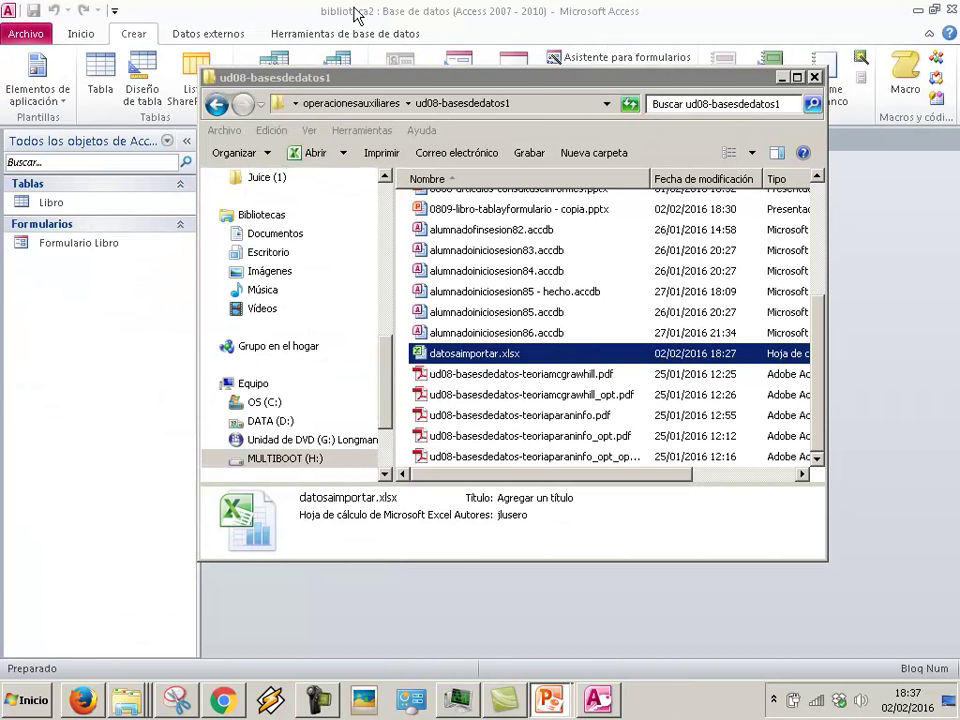
click(356, 15)
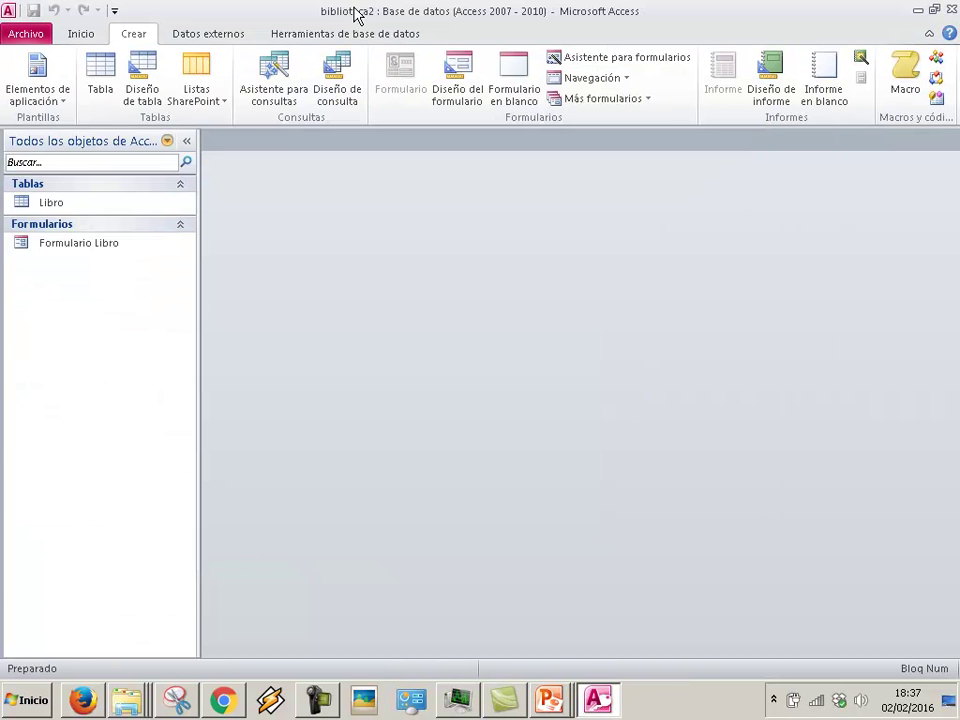
Step: Start an Excel import of datosaimportar.xlsx that appends a copy of its records to the Libro table
click(200, 36)
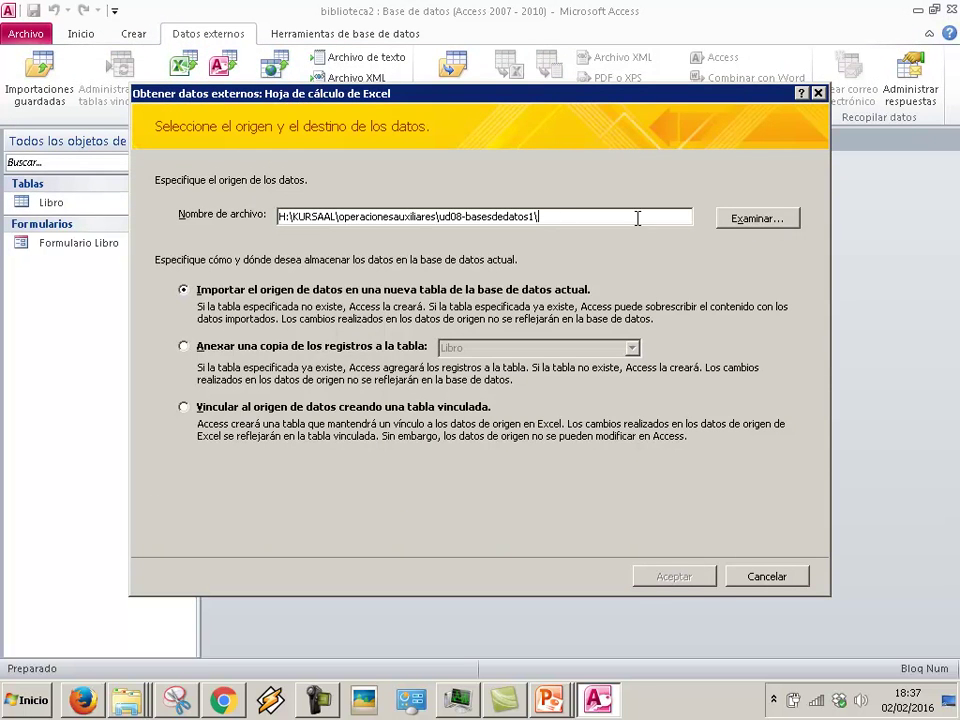
click(752, 219)
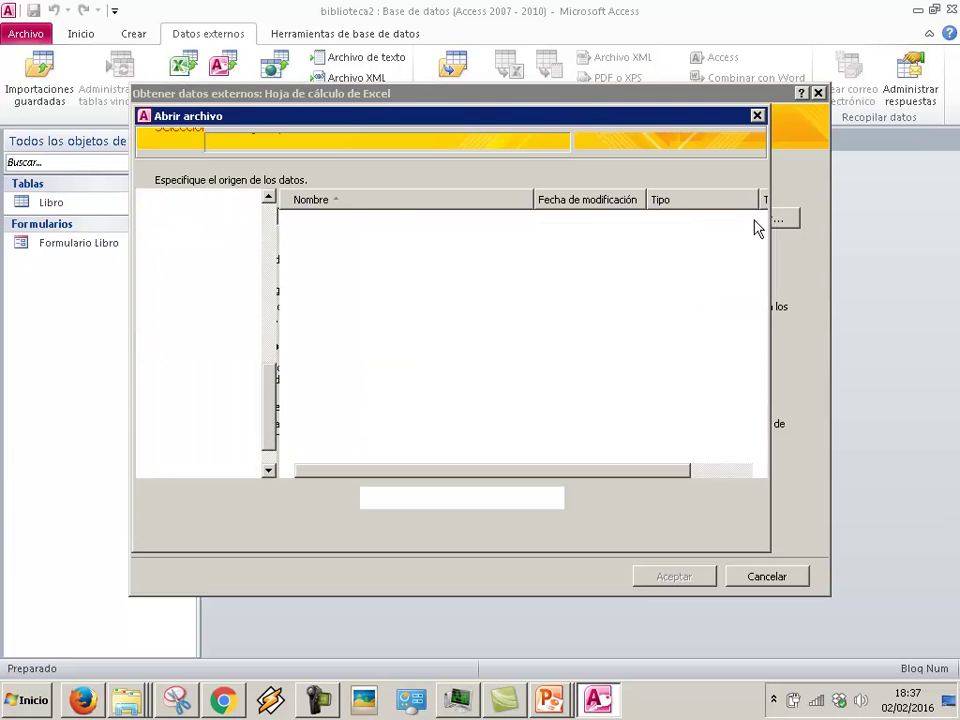
double_click(357, 228)
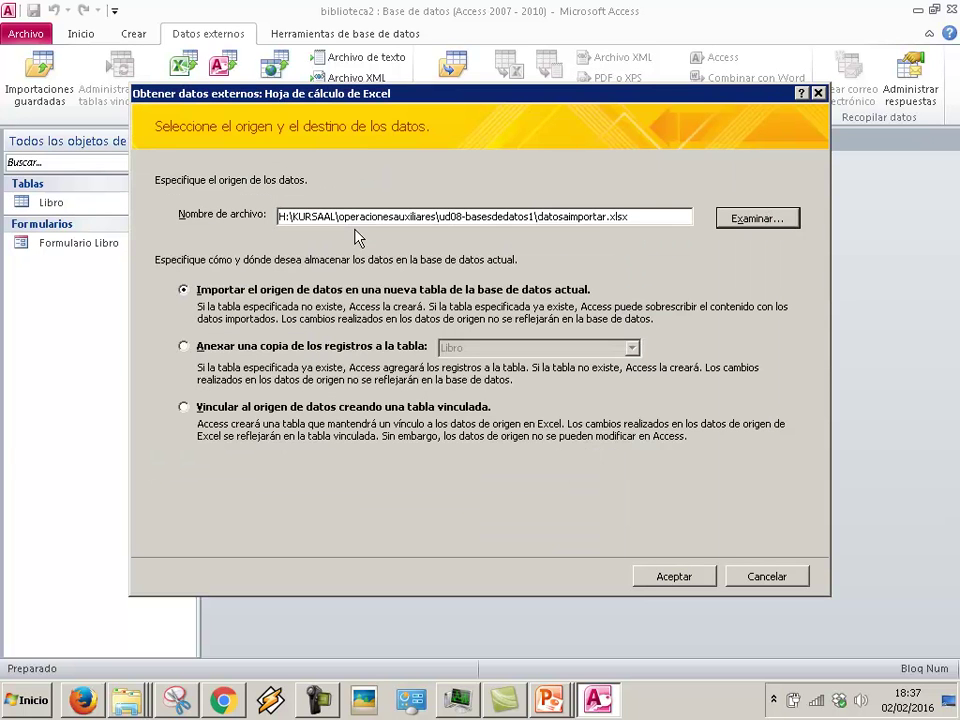
click(308, 348)
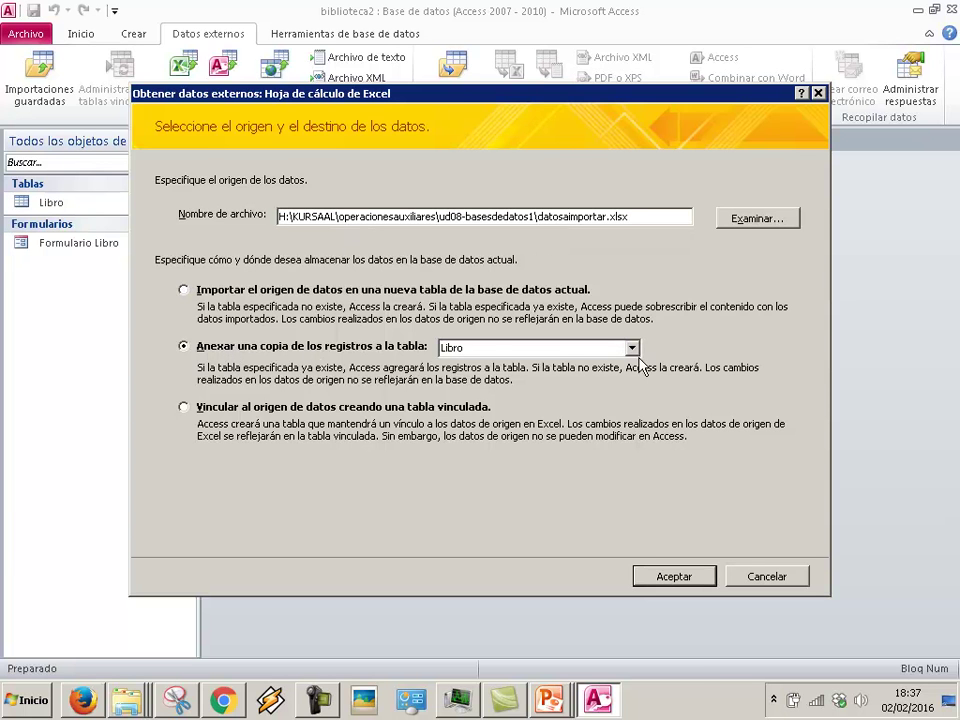
click(659, 578)
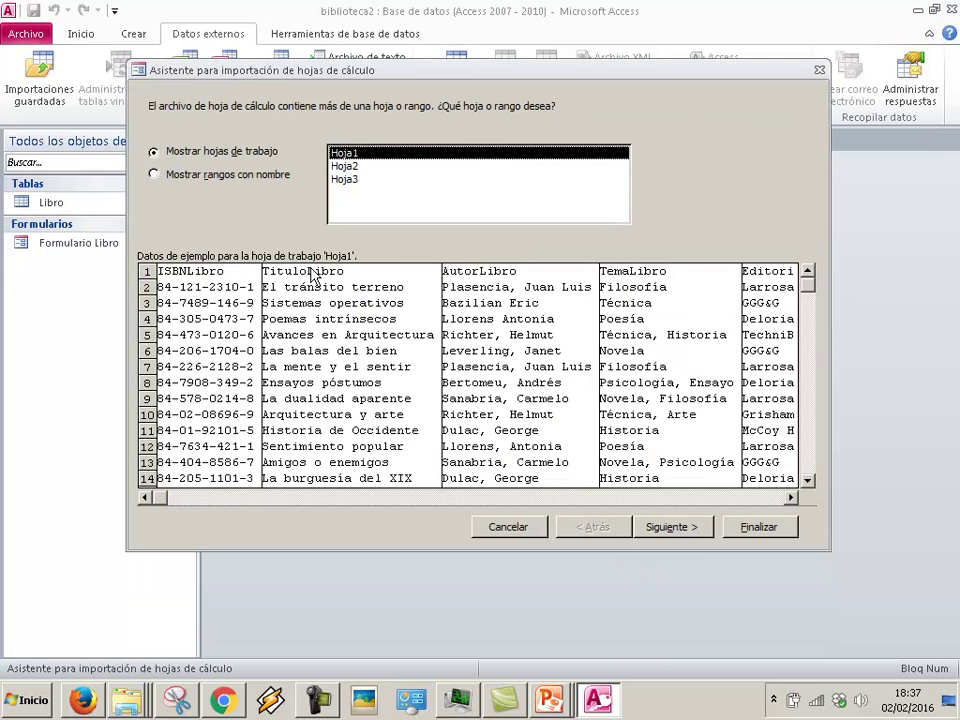
Step: Import the Hoja1 worksheet into Libro using the first row as column headings, without saving the import steps
click(682, 528)
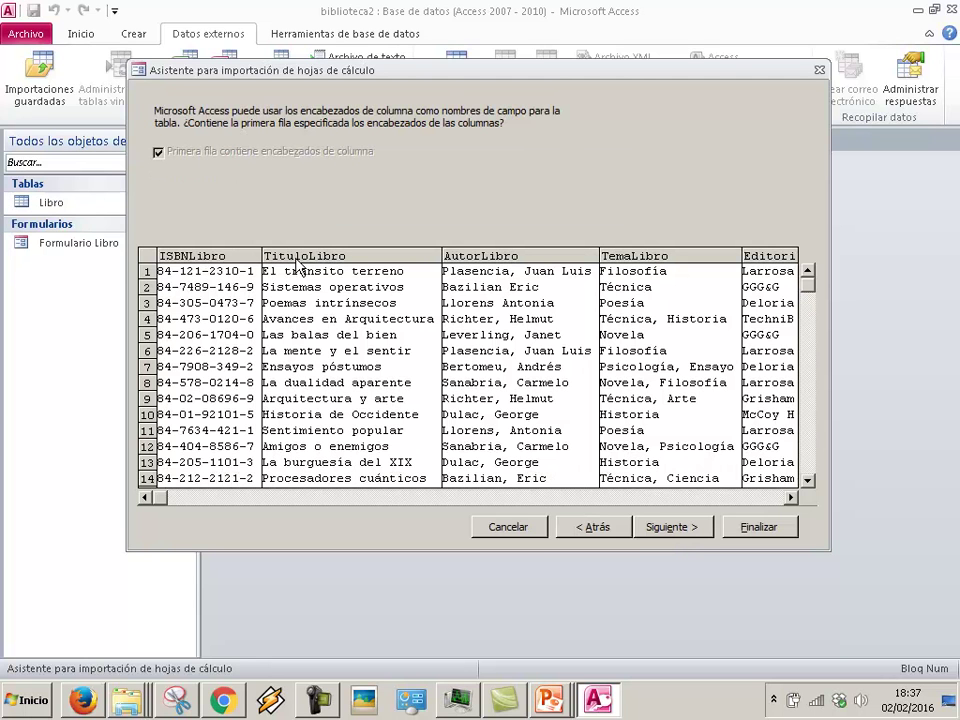
click(665, 527)
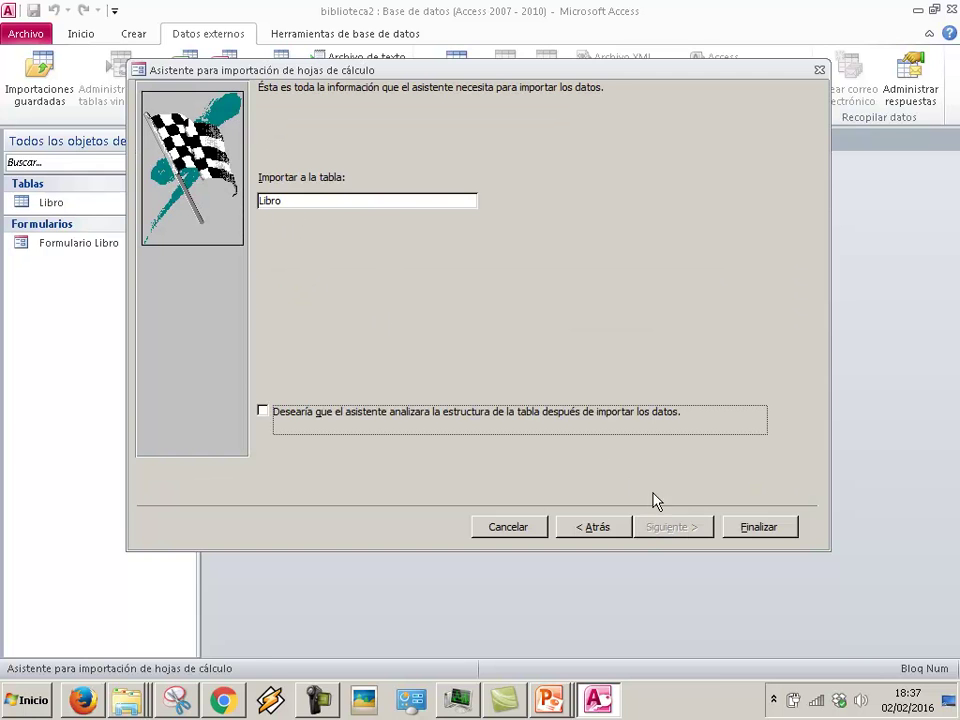
click(745, 529)
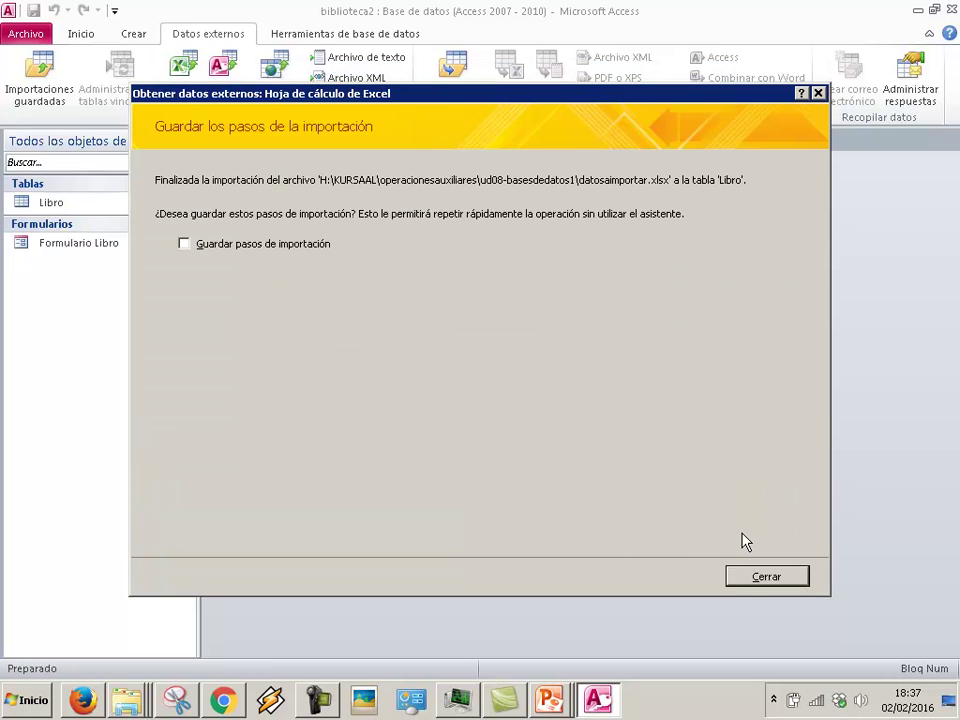
click(752, 577)
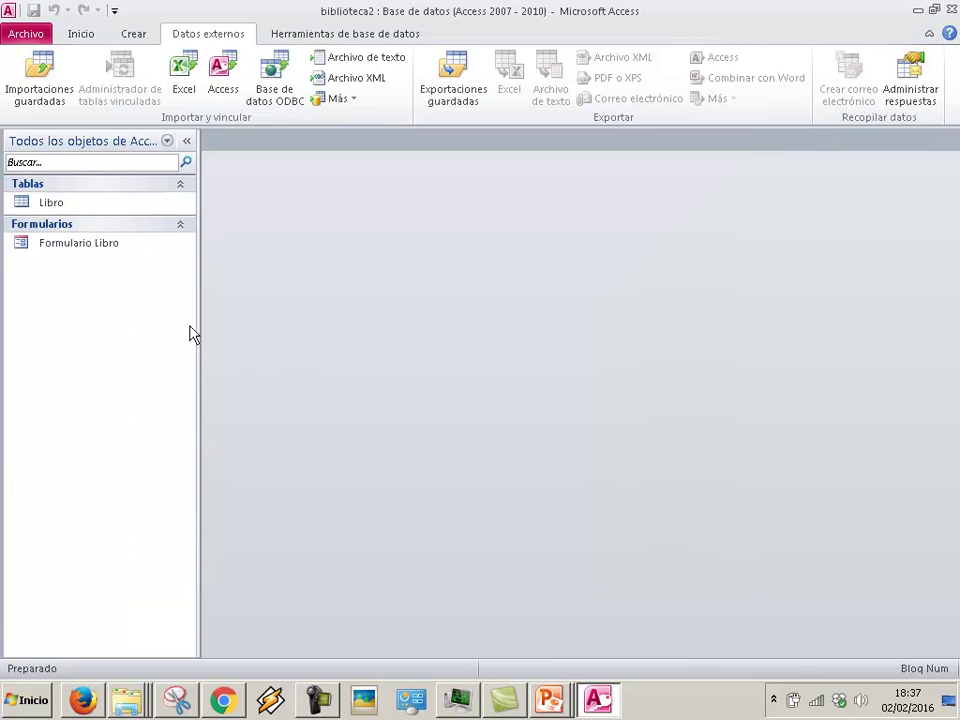
Step: Open the Libro table and enter the PrecioLibro values 15, 20, 15 and 20 for the first four books
double_click(30, 201)
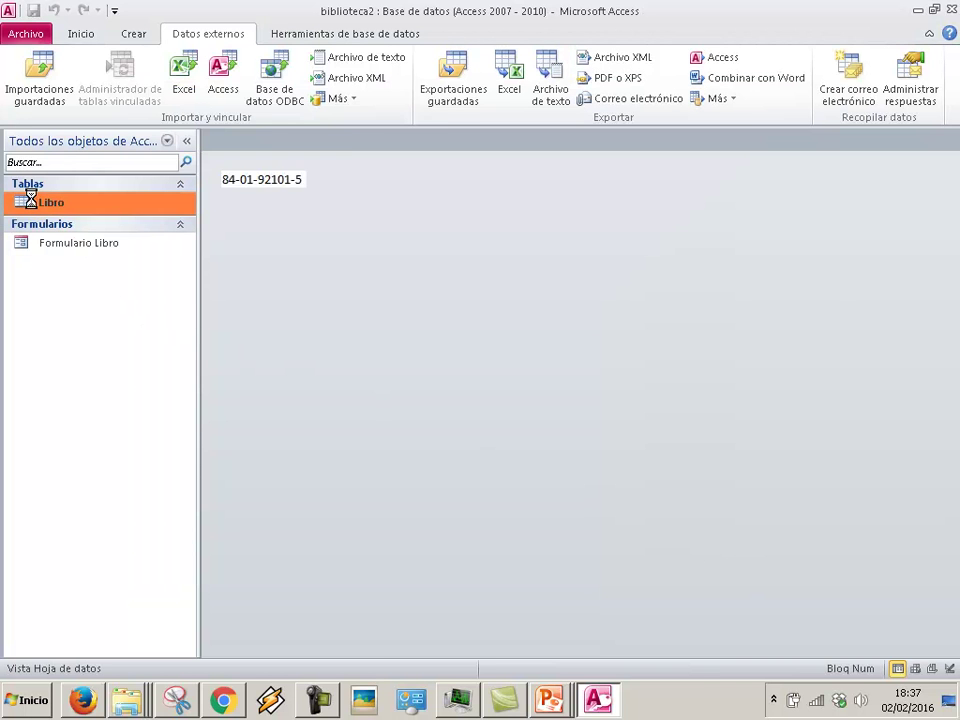
click(701, 178)
text(15)
key(Down)
text(20)
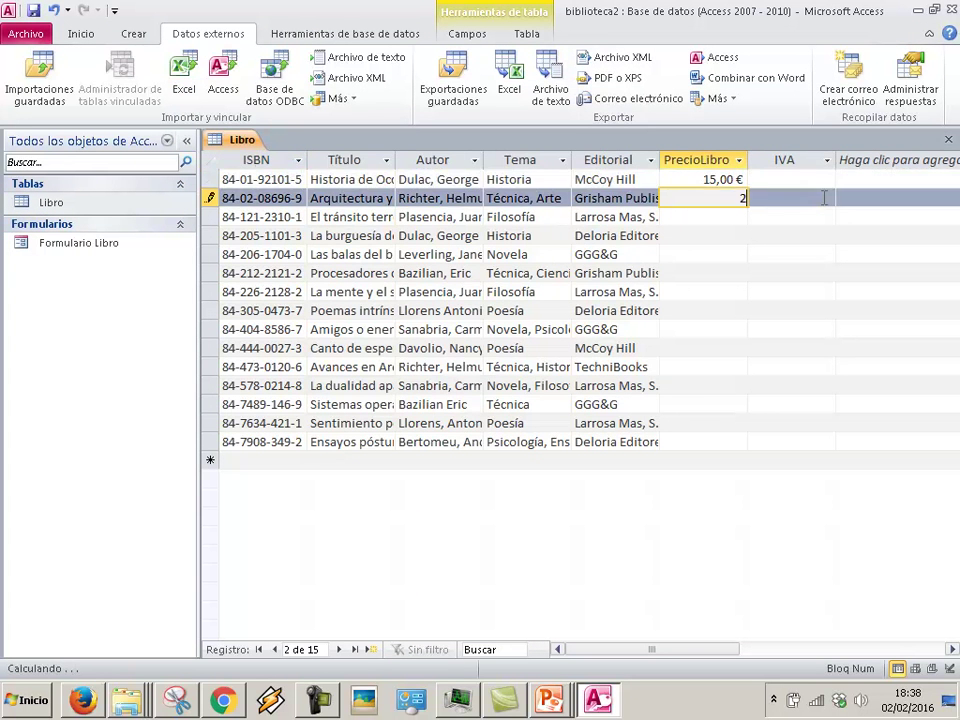
key(Down)
text(15)
key(Down)
text(20)
key(Down)
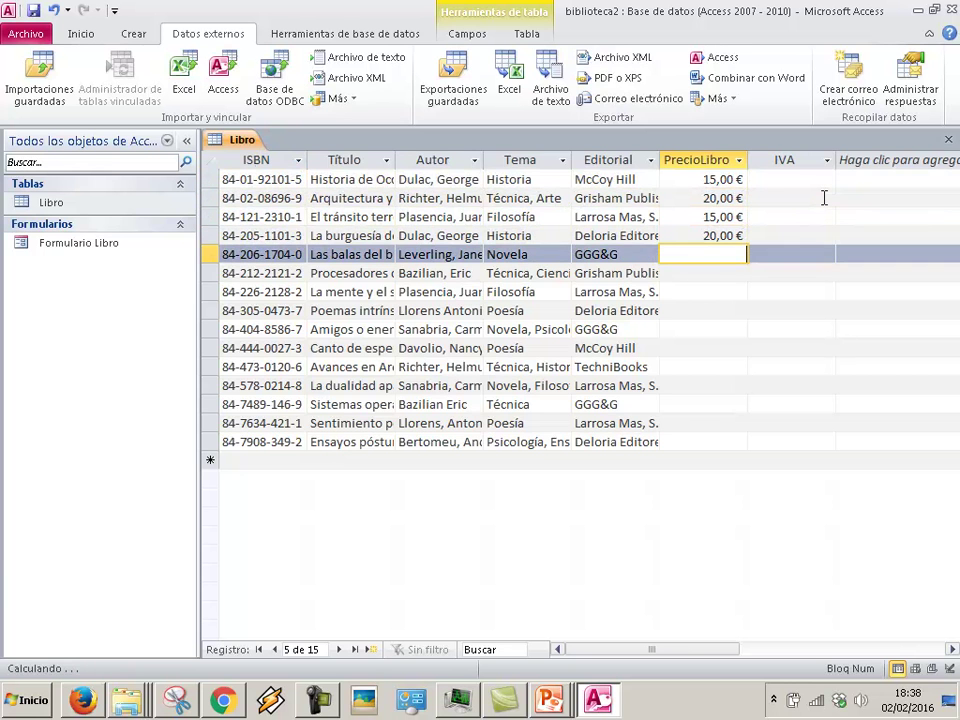
Step: Enter the PrecioLibro values 25, 10, 15, 20 and 25 for the fifth to ninth books
text(25)
key(Down)
text(10)
key(Down)
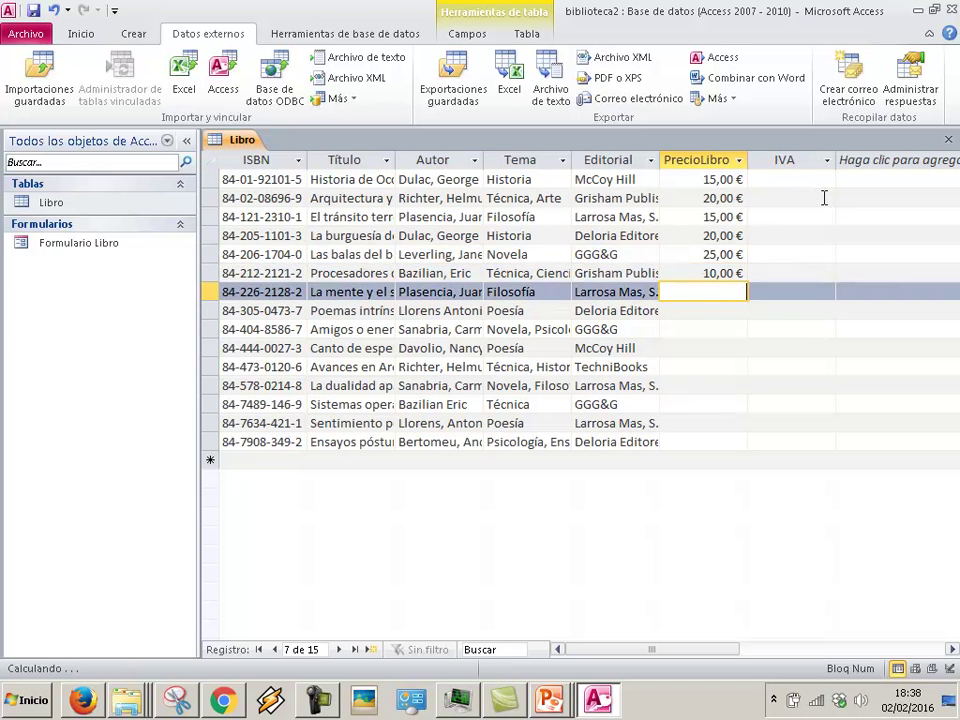
text(15)
key(Down)
text(20)
key(Down)
text(25)
key(Down)
Step: Enter the PrecioLibro values 12, 10, 8, 12, 15 and 20 for the last six books, from the tenth to the fifteenth
text(2)
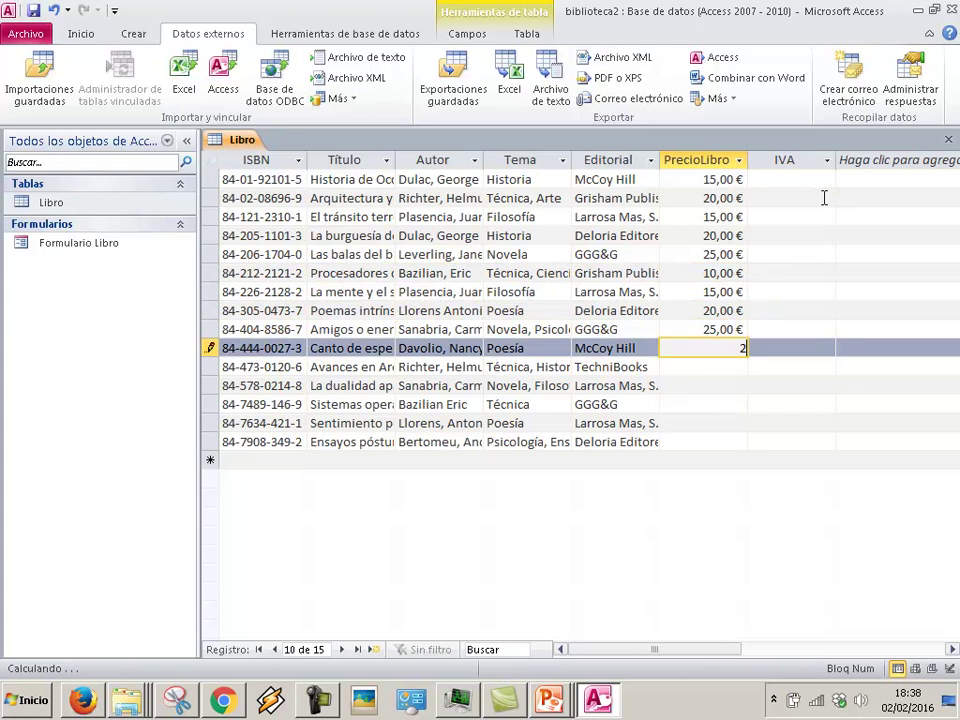
key(Down)
key(Up)
text(12)
key(Down)
text(10)
key(Down)
text(8)
key(Down)
text(12)
key(Down)
text(15)
key(Down)
text(20)
key(Up)
Step: Fill in the IVA column with 21 for all fifteen books in the Libro table
click(786, 177)
text(21)
key(Down)
text(21)
key(Down)
text(21)
key(Down)
text(21)
key(Down)
key(2)
key(1)
key(Down)
key(2)
key(1)
key(Down)
key(2)
key(1)
key(Down)
key(2)
key(1)
key(Down)
key(2)
key(1)
key(Down)
key(2)
key(1)
key(Down)
key(2)
key(1)
key(Down)
key(2)
key(1)
key(Down)
text(21)
key(Down)
text(21)
key(Down)
text(21)
key(Down)
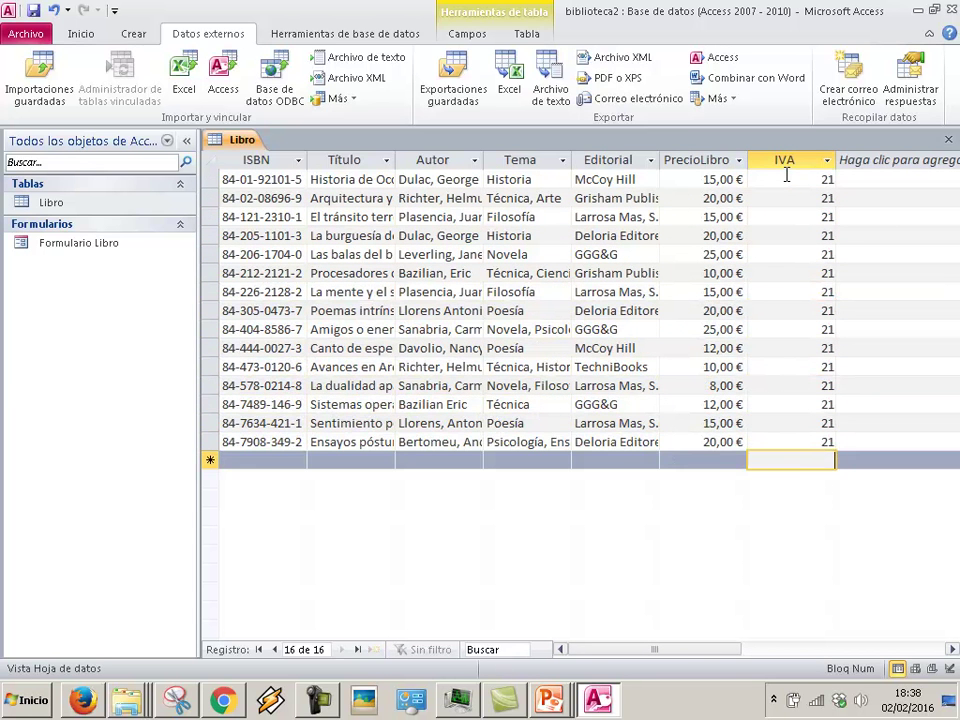